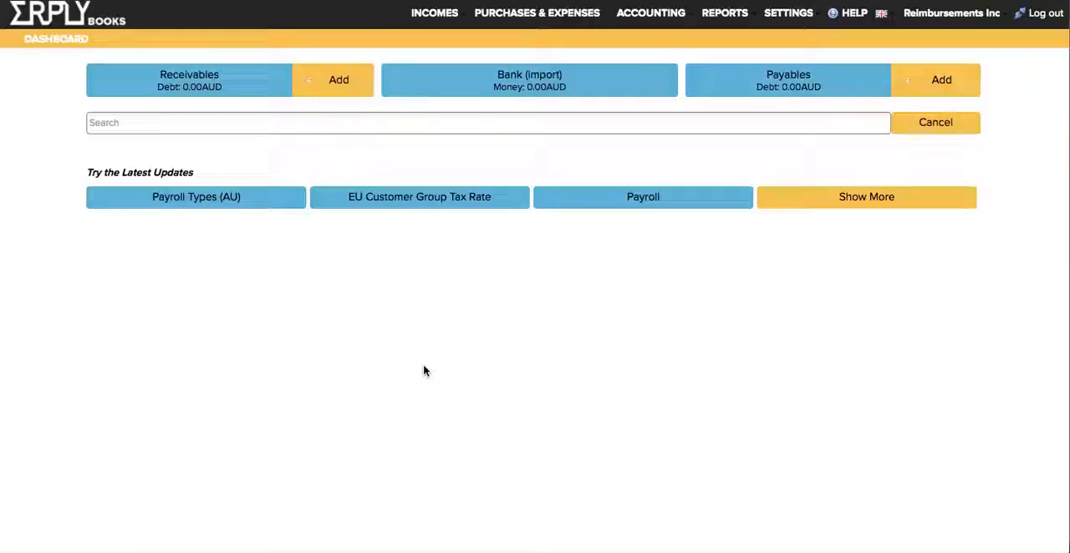
- Open the purchase and sales articles list and inspect the Transportation article
click(447, 25)
click(451, 158)
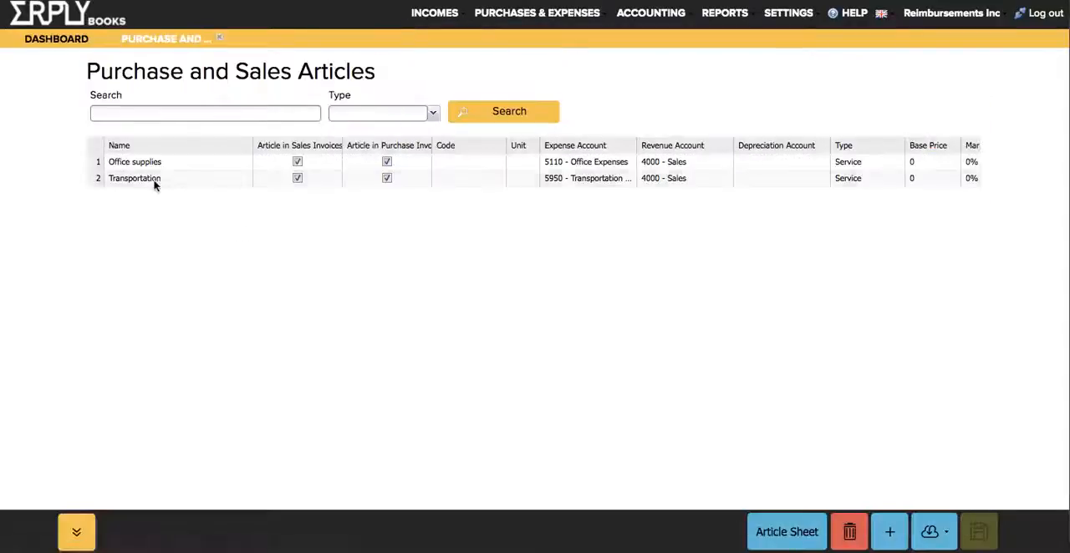
click(152, 182)
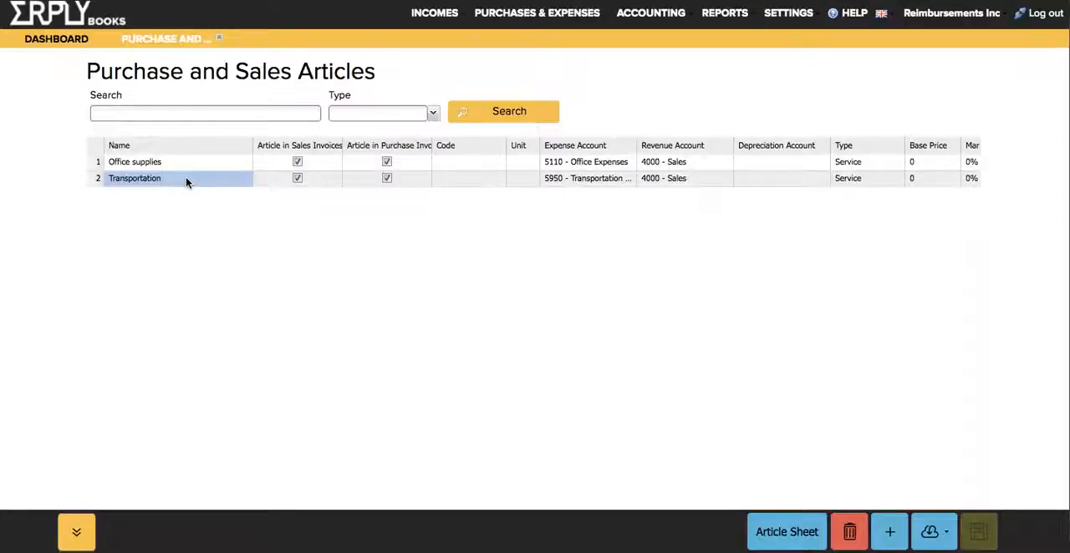
- Open the organisation data settings and check the option for using item descriptions in invoices
click(780, 18)
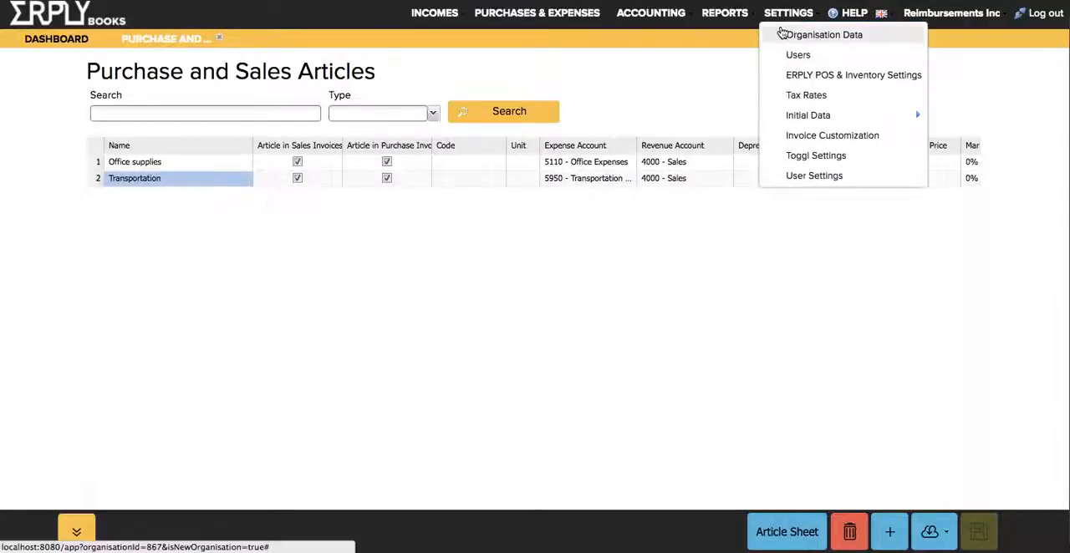
click(785, 35)
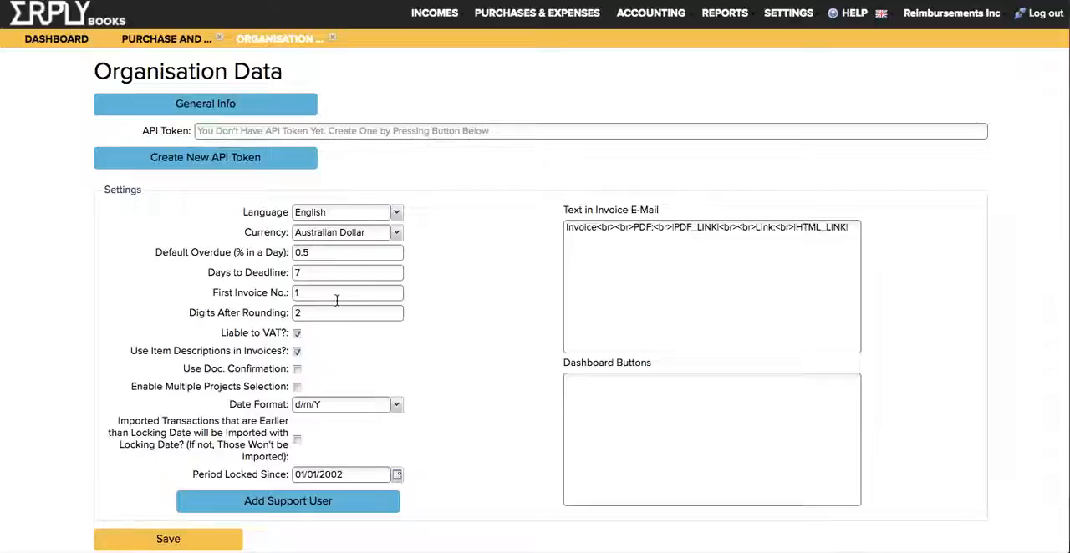
click(297, 352)
- Start a purchase invoice, collapse its additional information, and set the first row's article to Office supplies
mouse_move(499, 15)
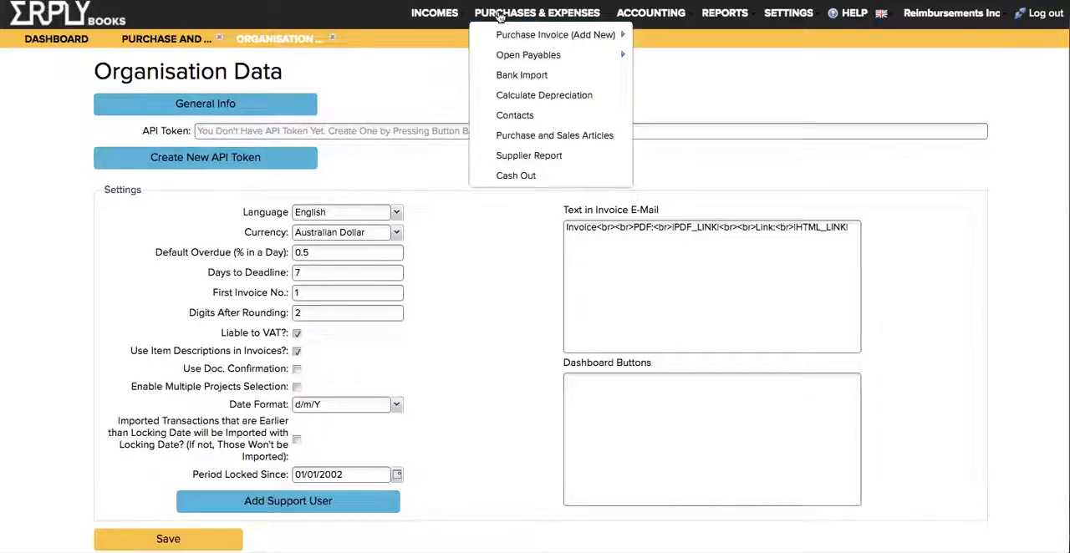
click(508, 38)
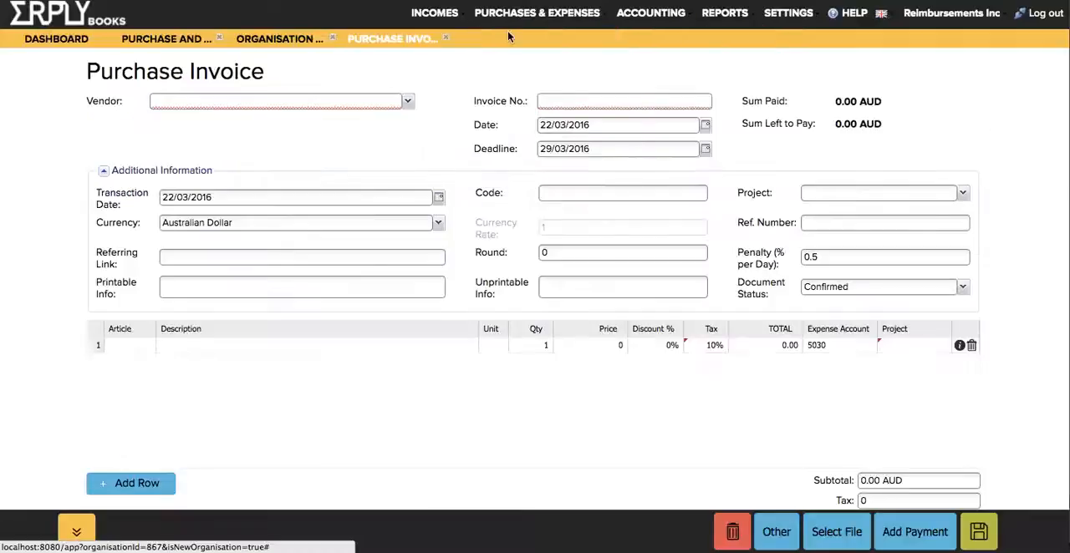
click(178, 171)
click(123, 218)
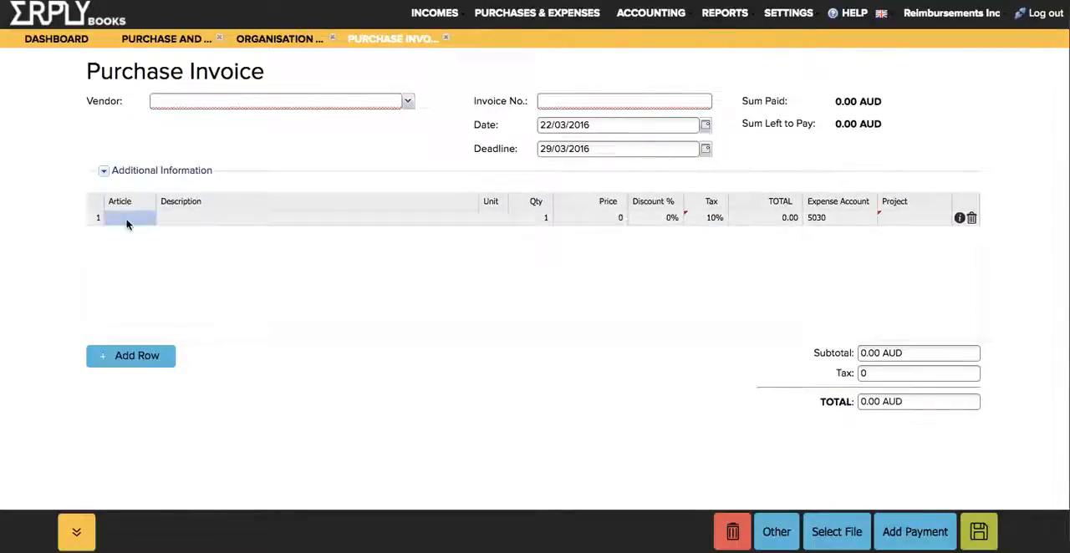
text(off)
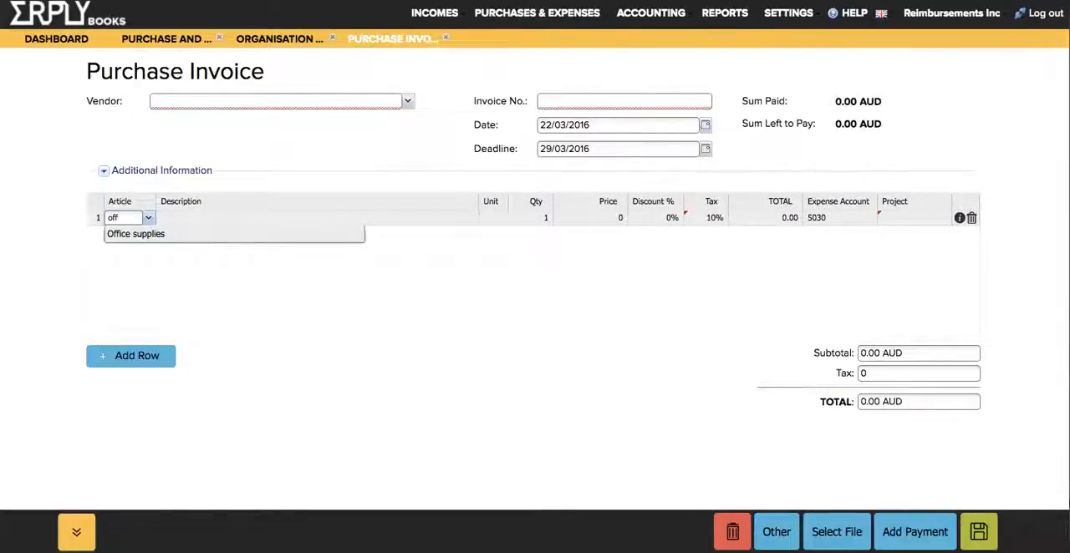
key(Return)
key(Tab)
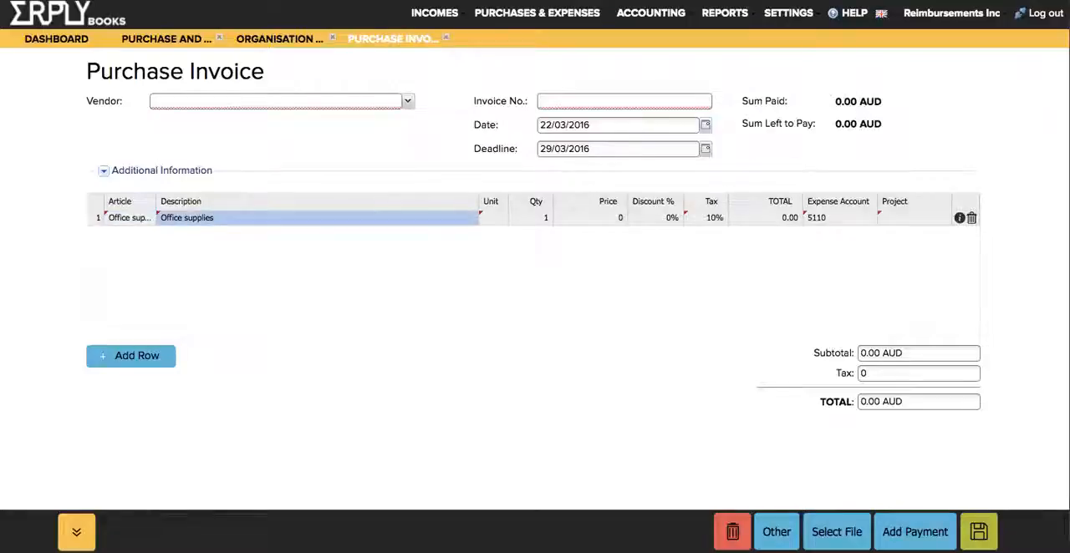
- Describe the Office supplies row as "Papers and pencils" and close the purchase invoice without saving
text(Papers and pencils)
key(Return)
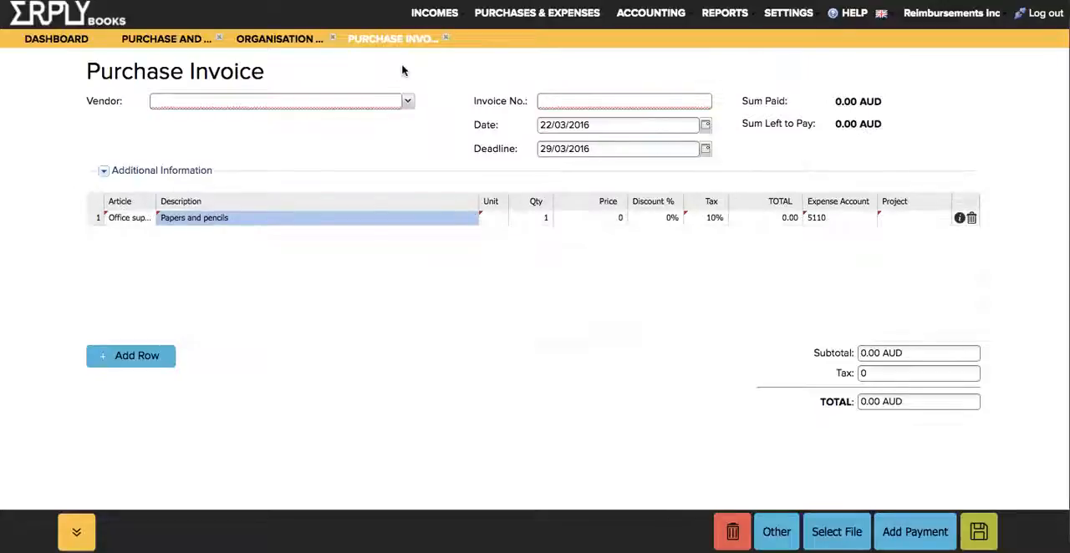
click(450, 40)
- Start a new reimbursement, collapse its additional information, and enter the employee's full name
mouse_move(537, 13)
mouse_move(500, 37)
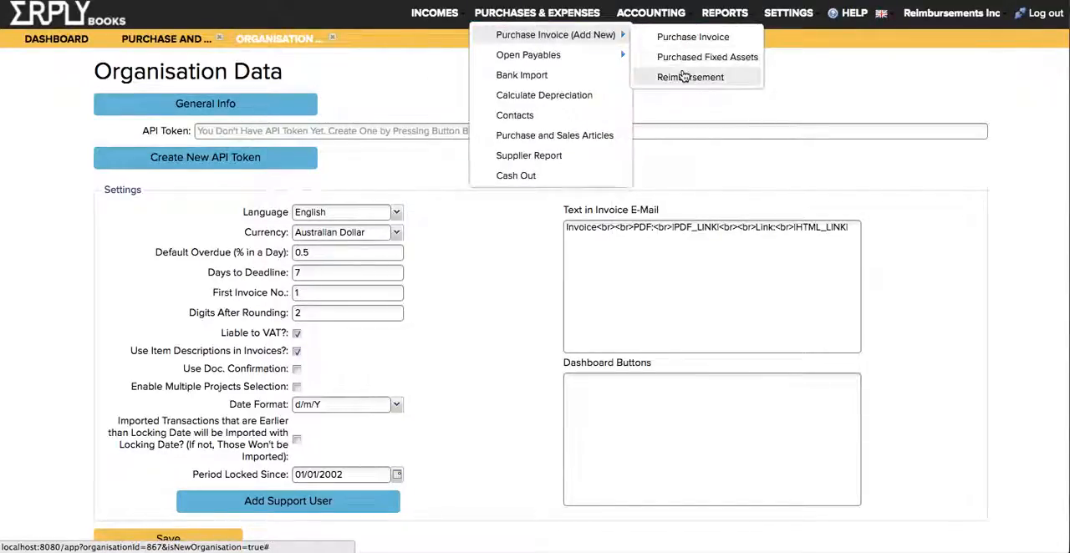
click(684, 77)
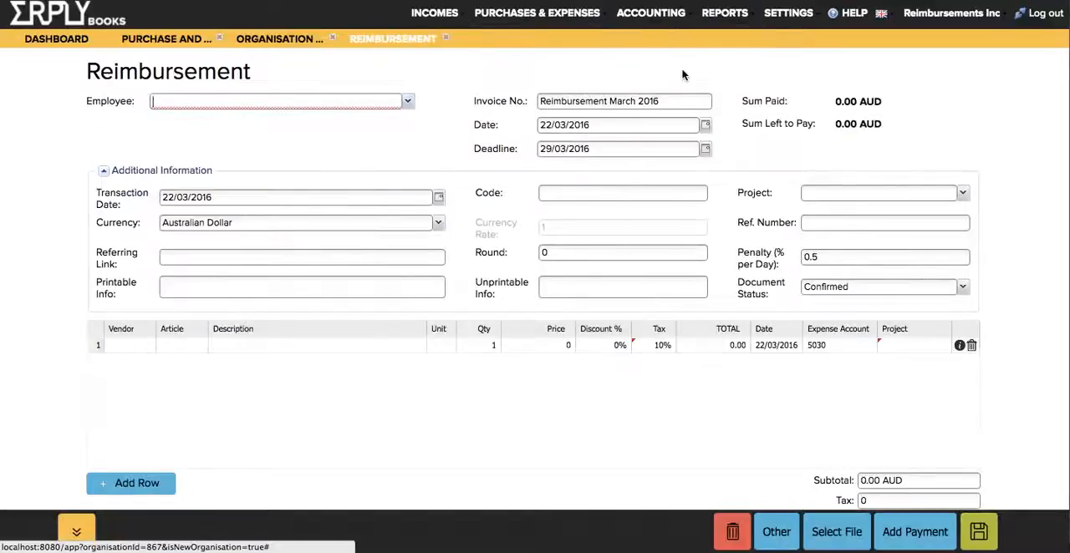
click(189, 172)
click(171, 98)
text(John Smigh)
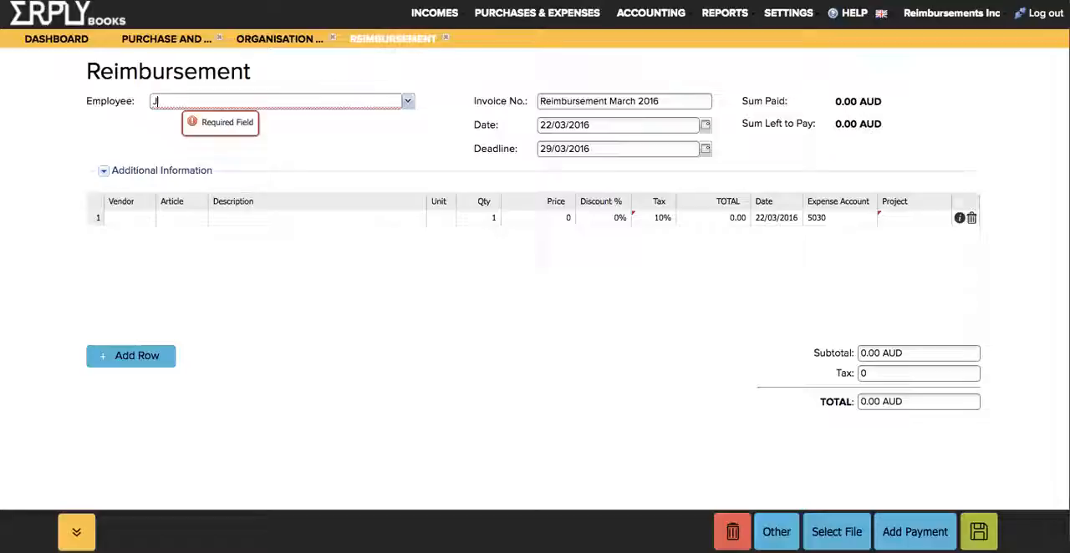
key(BackSpace)
key(BackSpace)
text(th)
key(Tab)
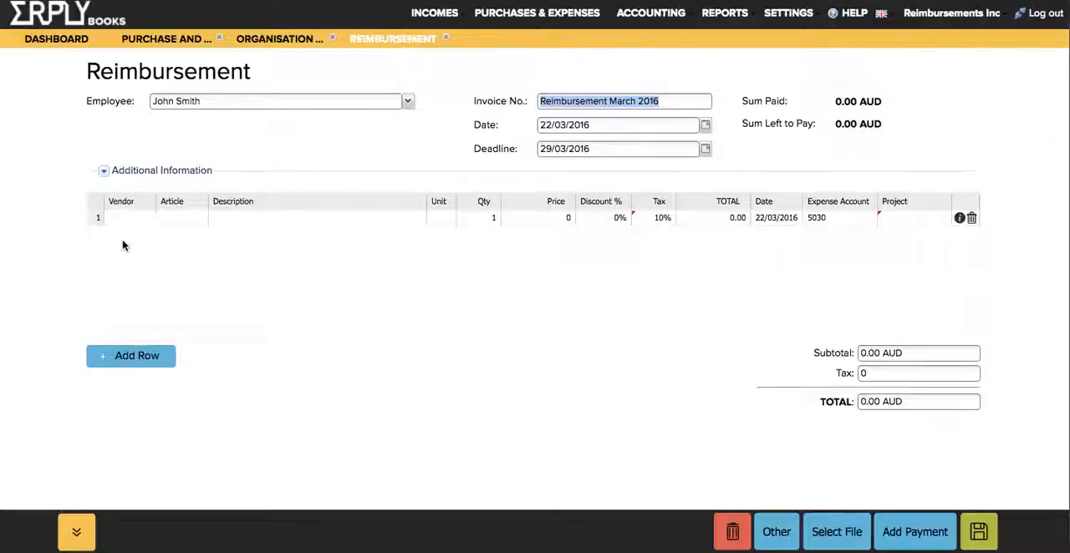
- Set the article of the reimbursement's first row to Transportation
click(197, 221)
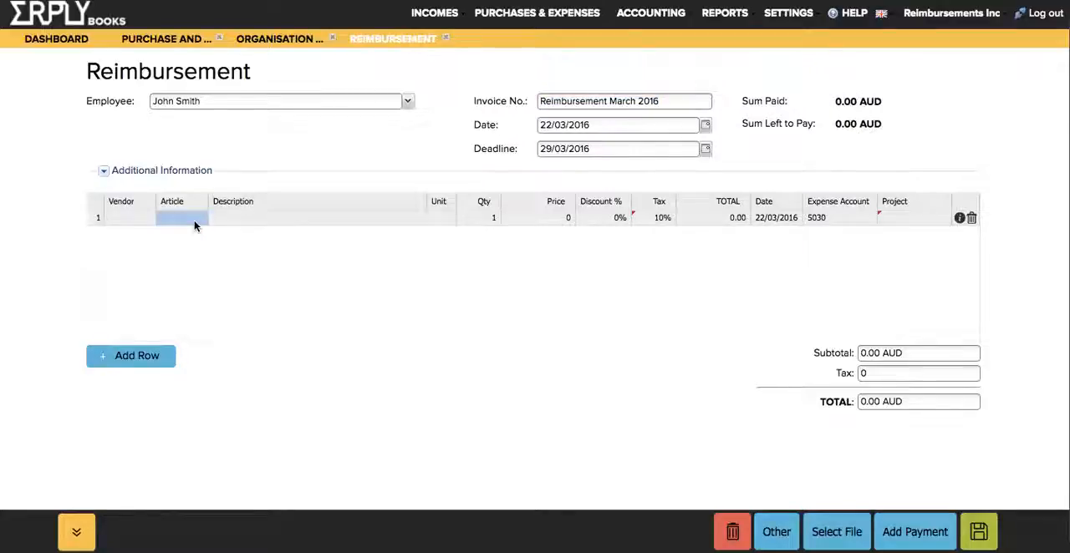
key(space)
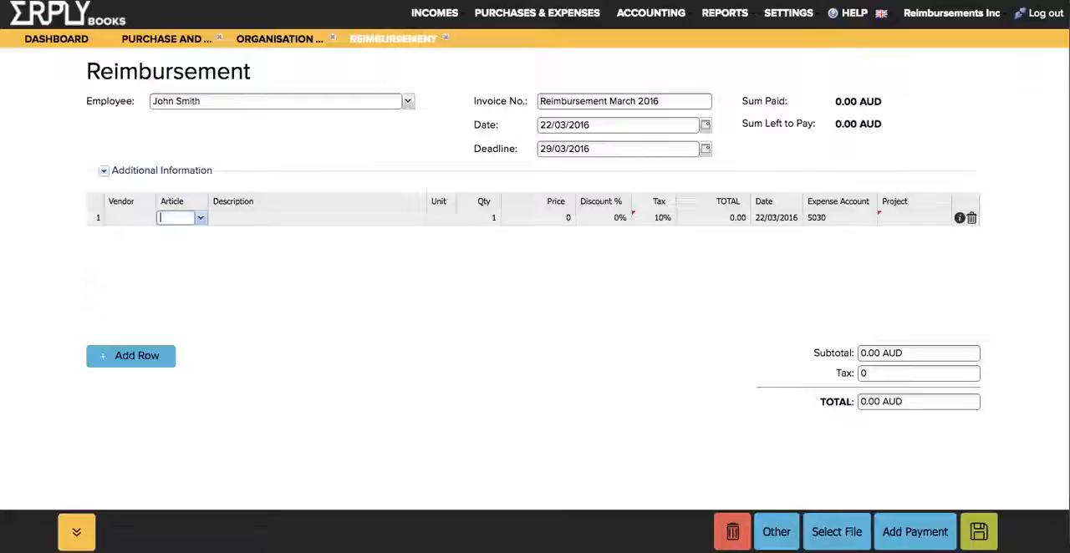
key(Down)
key(Down)
key(Return)
key(Tab)
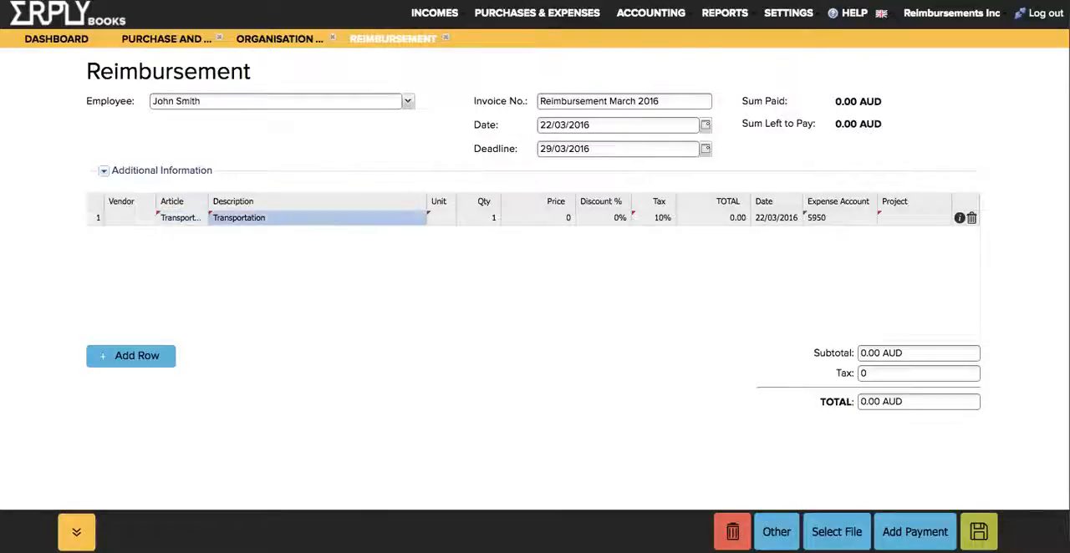
- Describe the Transportation row as "Bus Ticket; From X - Y." followed by the ticket number
key(Return)
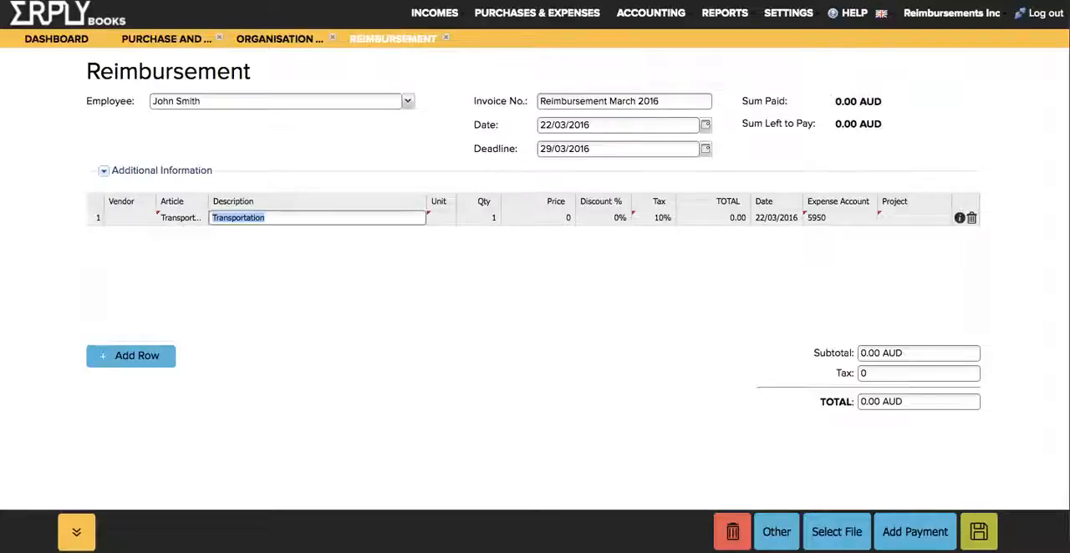
text(Bus Ticket)
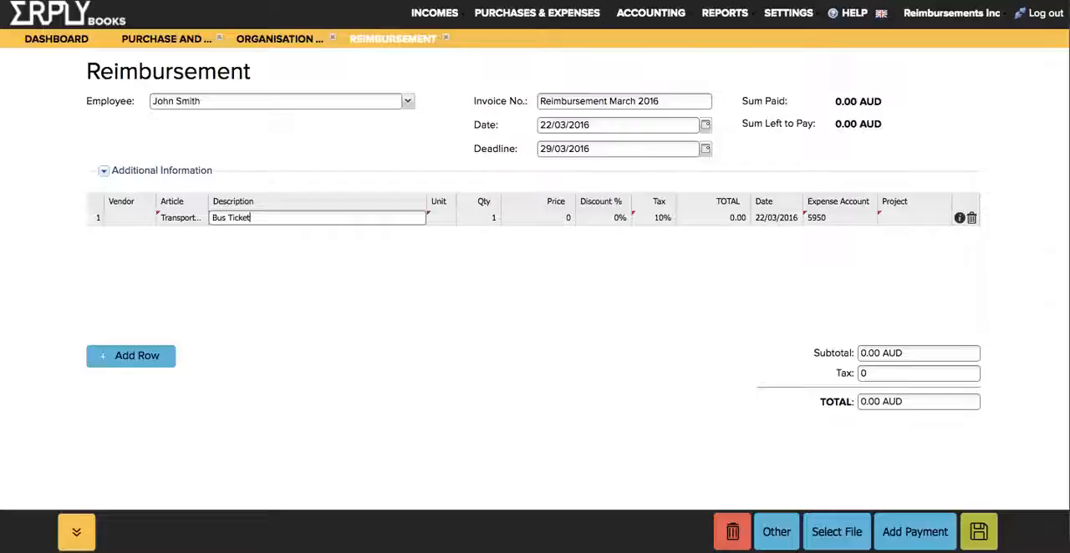
text(; From X - Y)
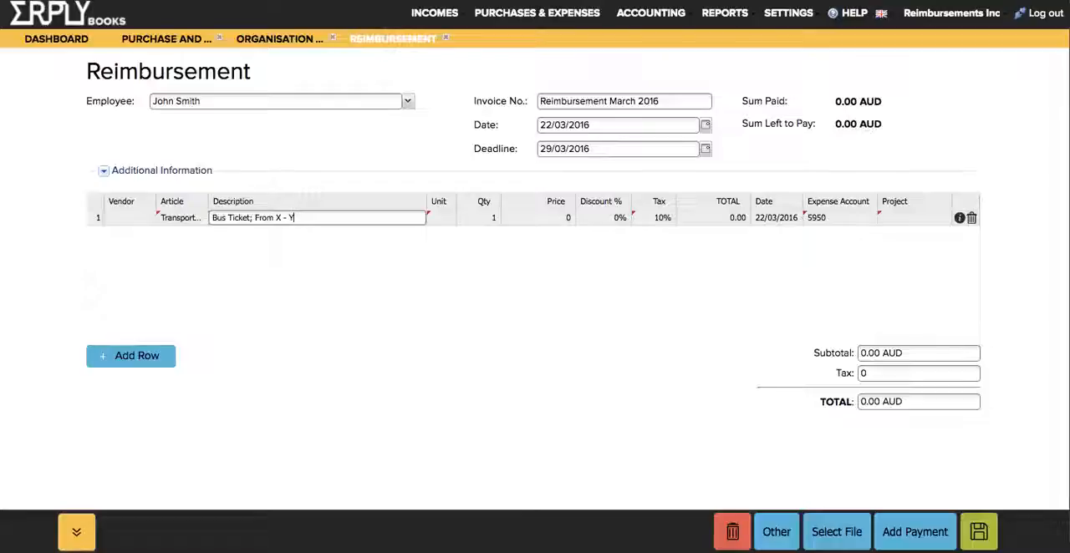
text(. 329832982398)
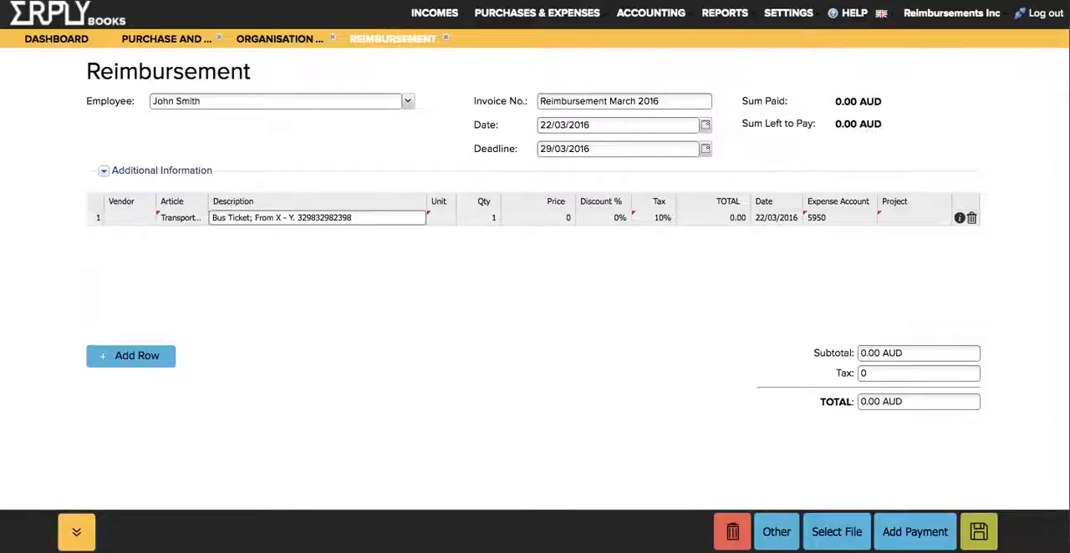
key(Return)
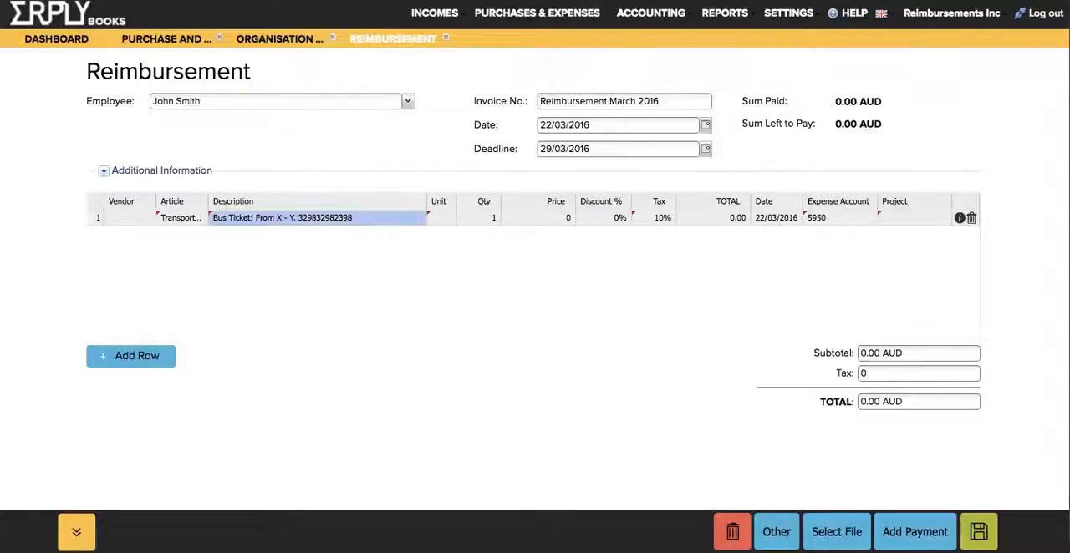
- Set the bus ticket row's price to 20 AUD
key(Right)
key(Right)
key(Right)
text(20)
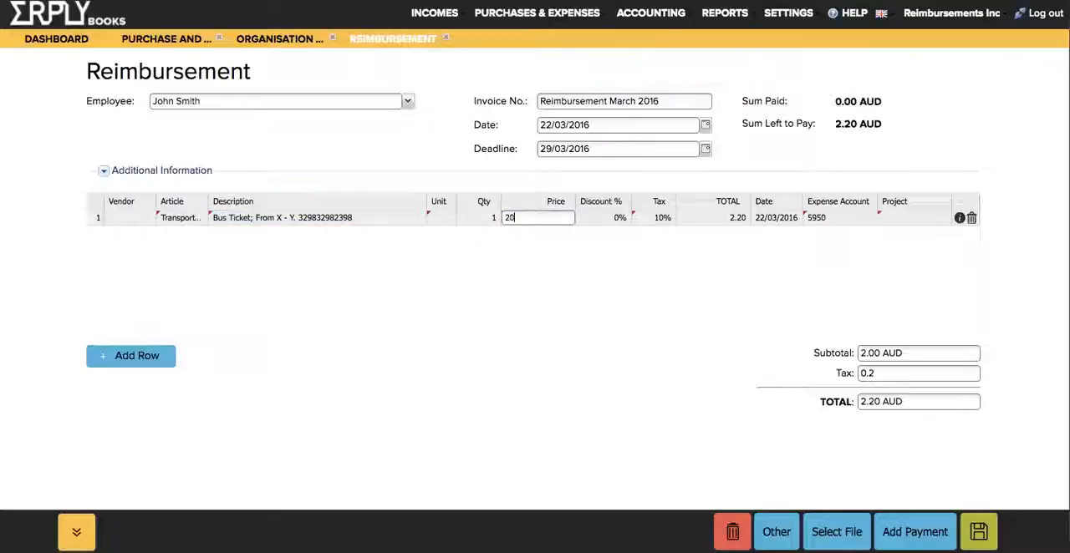
key(Return)
- Set the bus ticket row's tax-inclusive total to 20 AUD
key(Right)
key(Right)
key(Right)
text(03/2)
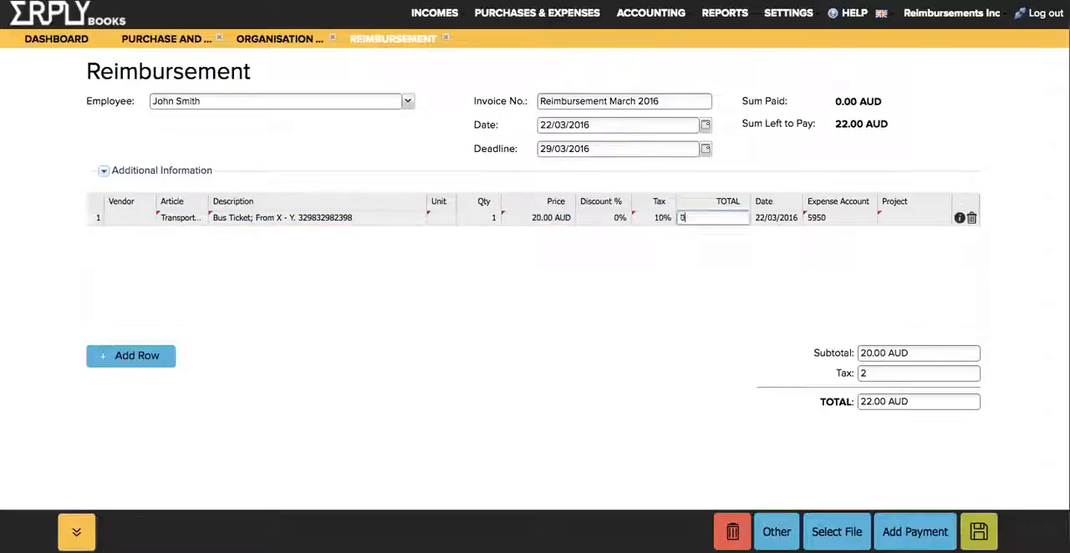
text(0)
key(Return)
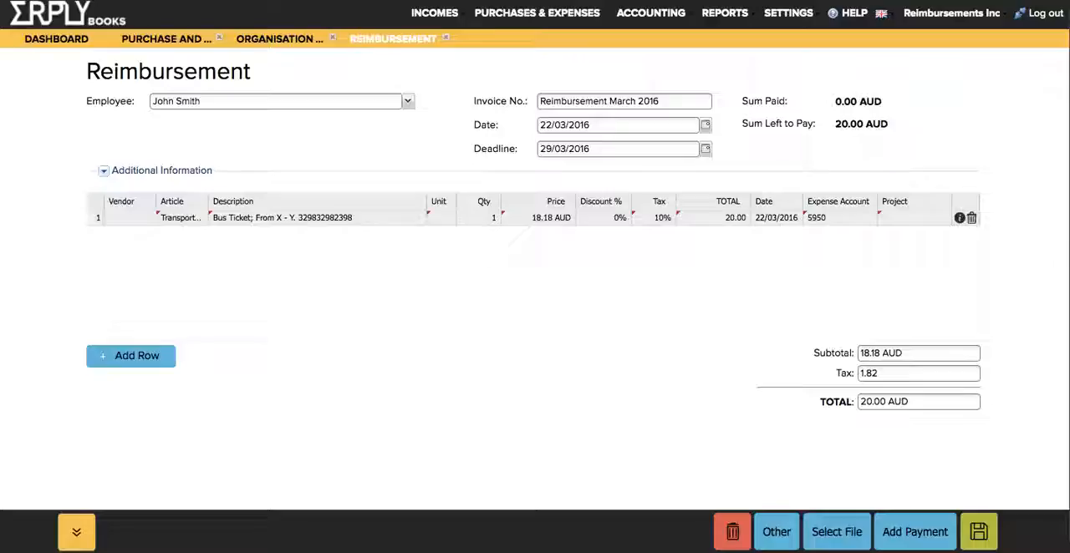
click(247, 344)
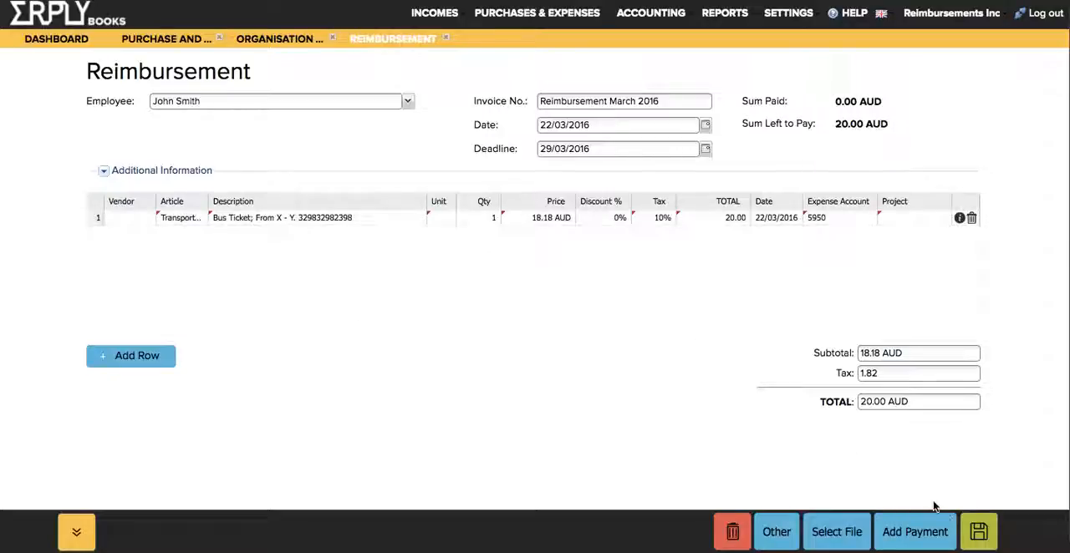
- Save the reimbursement and view its file attachment options without attaching a file
click(963, 530)
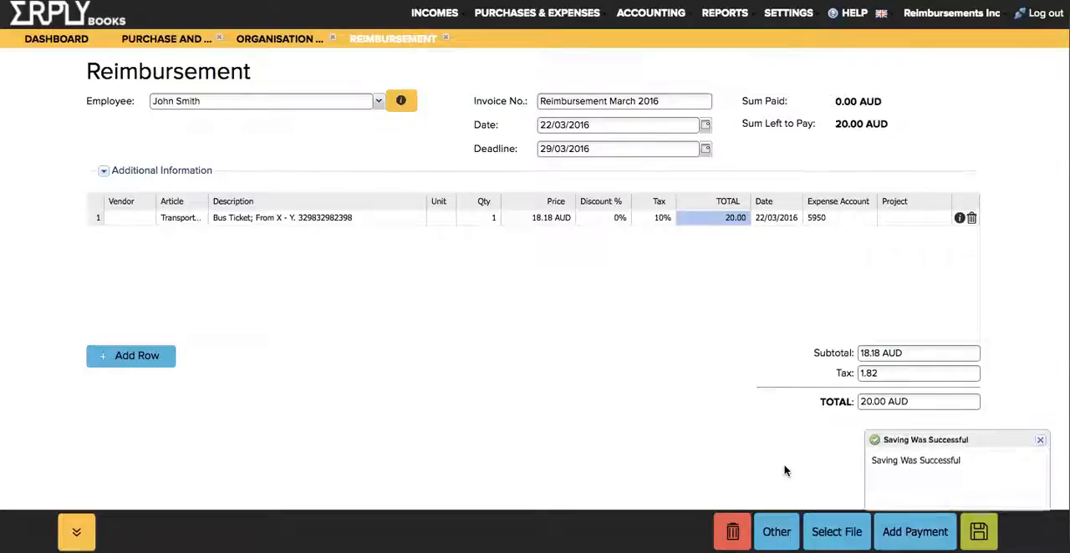
click(837, 531)
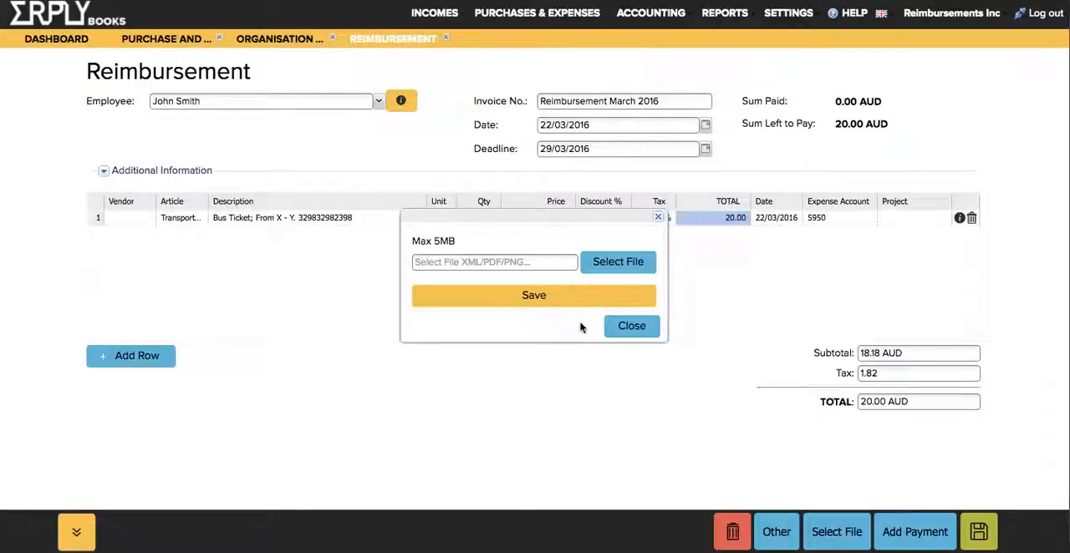
click(629, 325)
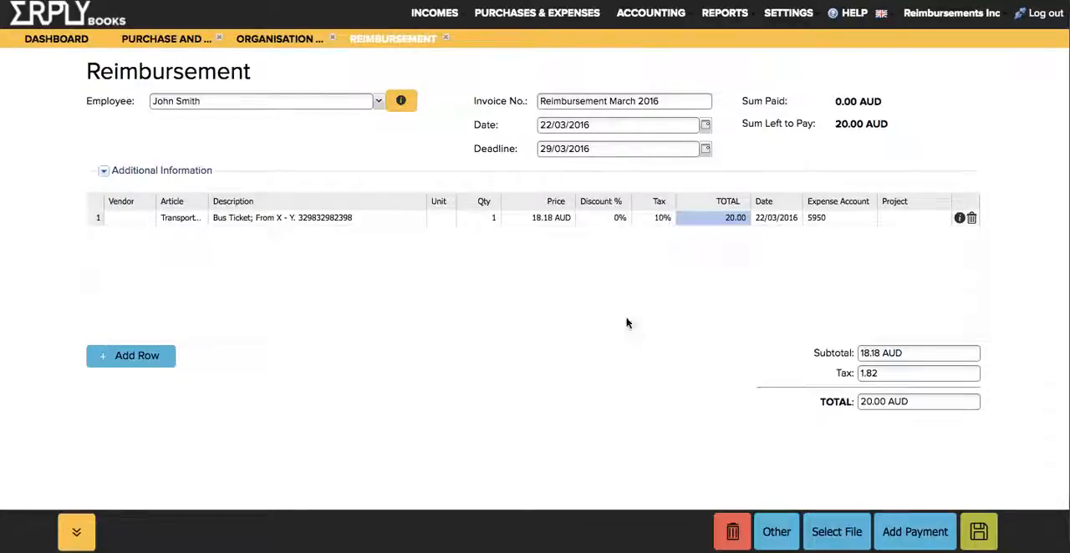
- Close the reimbursement, articles list and organisation data pages to return to the dashboard
click(445, 38)
click(220, 40)
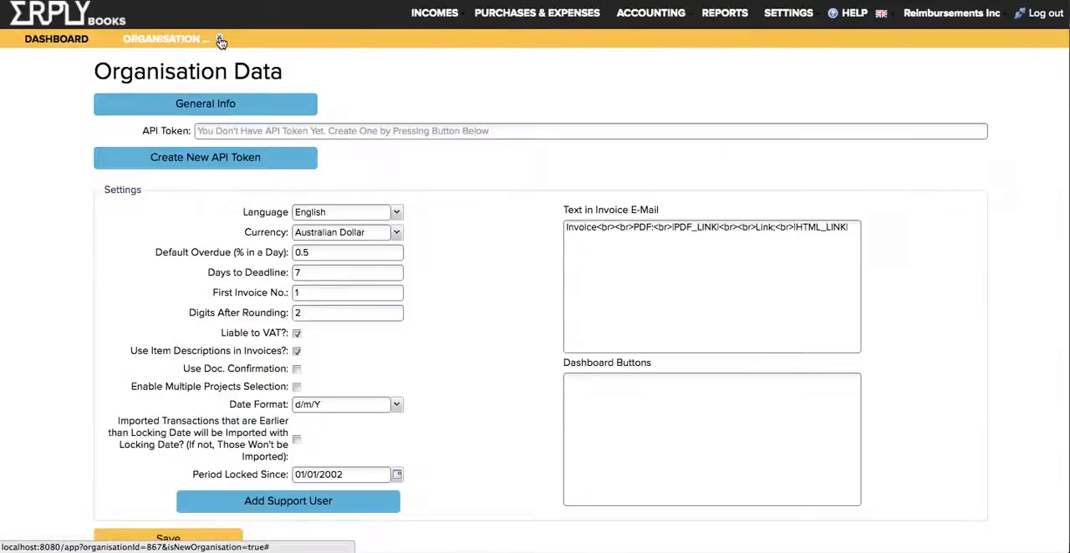
click(220, 39)
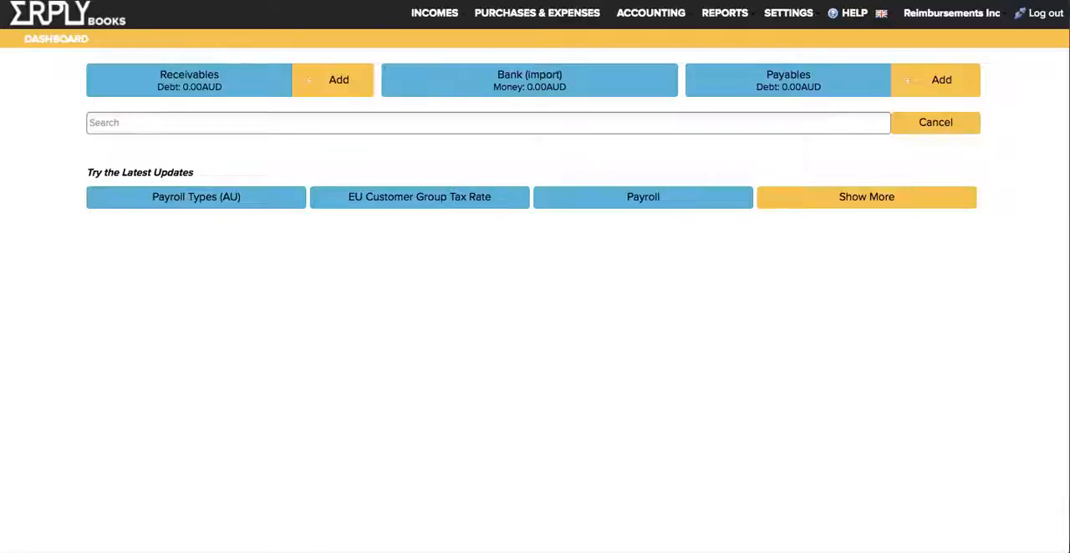
- Start another reimbursement for the same employee, show the existing invoice with the same number, and collapse its additional information
mouse_move(518, 14)
mouse_move(535, 35)
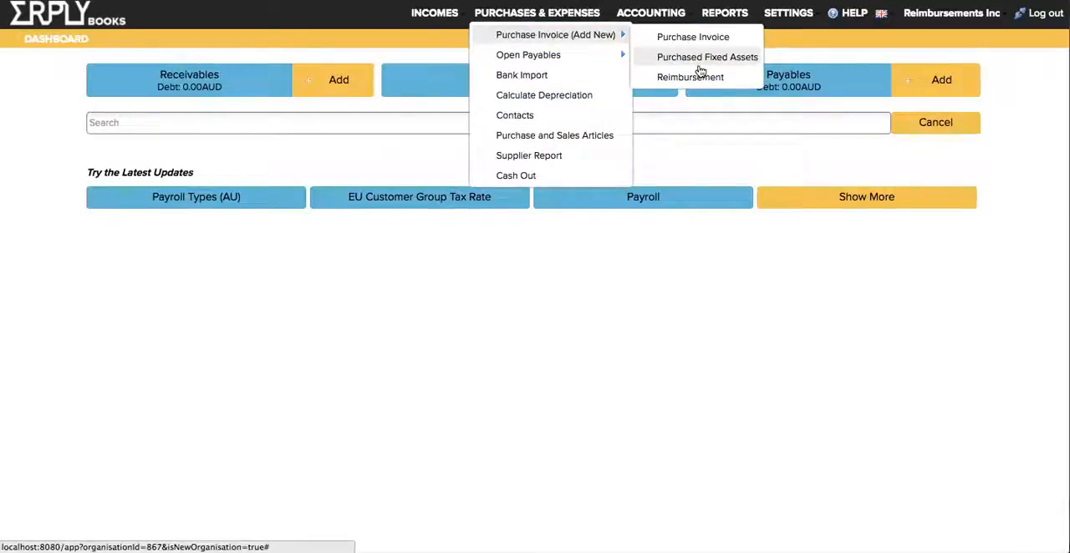
click(689, 77)
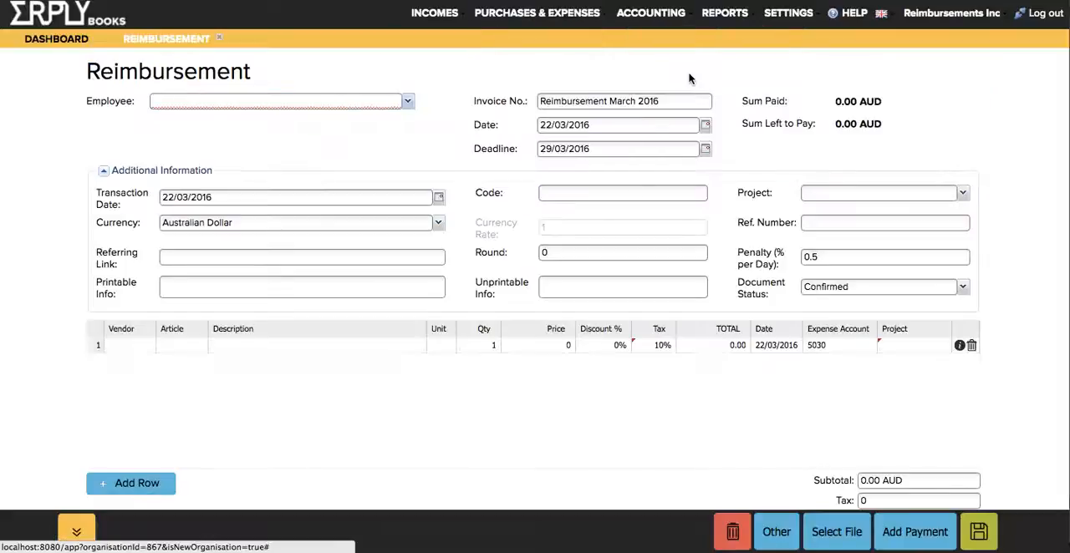
click(112, 170)
click(201, 99)
text(john)
key(Return)
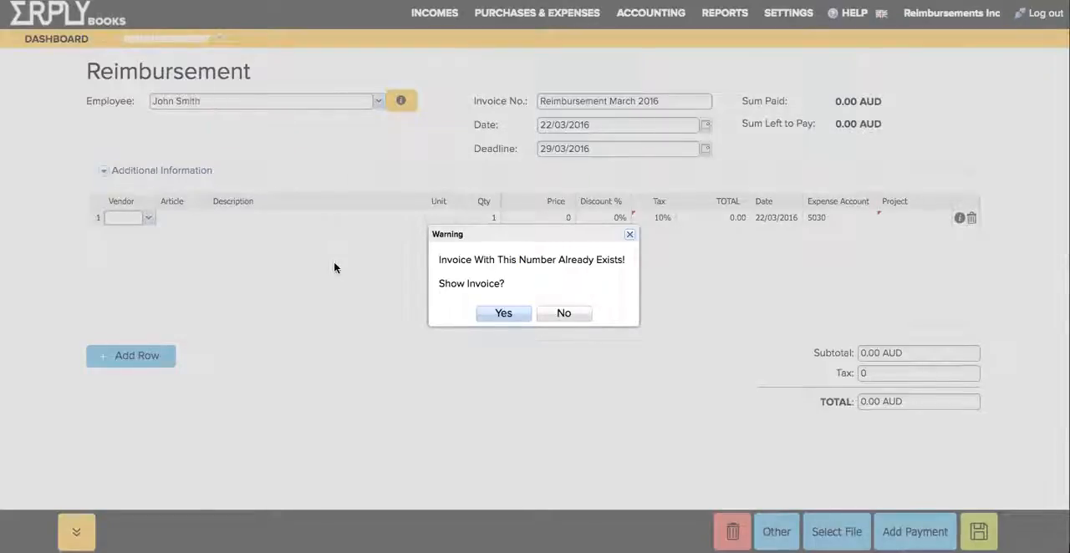
click(499, 313)
click(123, 174)
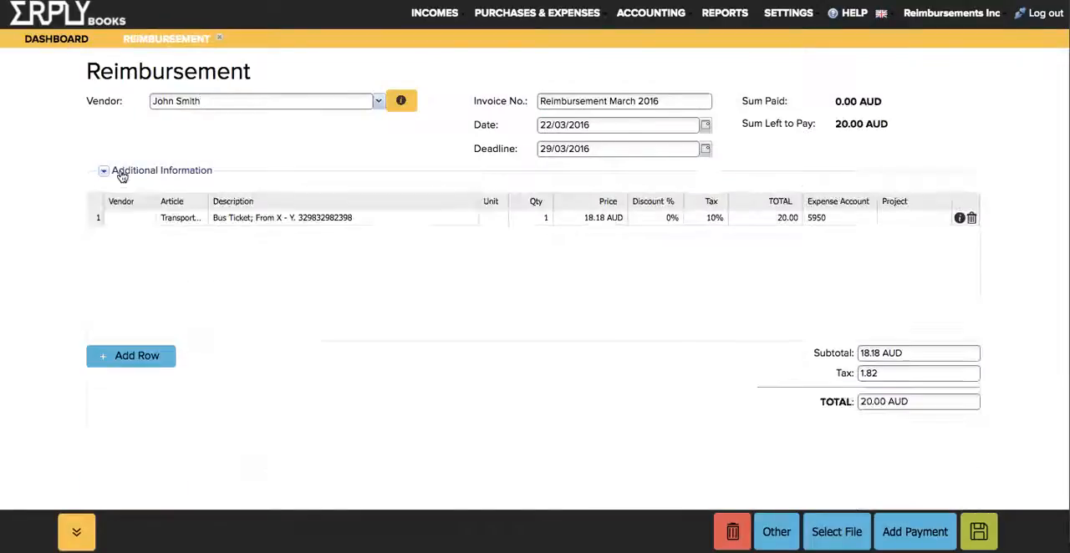
- Add a second row to the reimbursement with the Office supplies article and the description "Papers and Pencils"
click(133, 356)
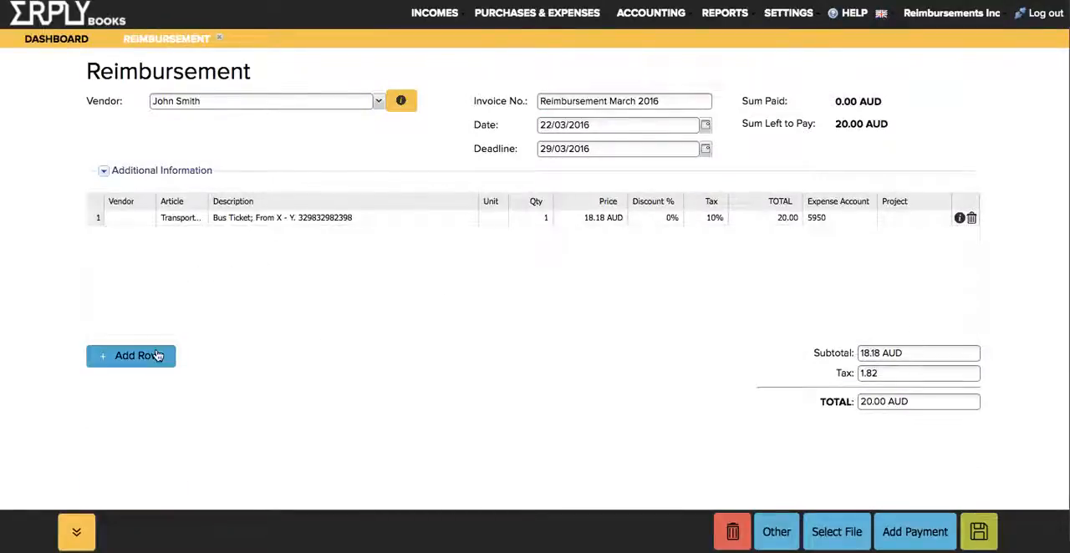
key(Tab)
key(Down)
key(Down)
key(Return)
key(Tab)
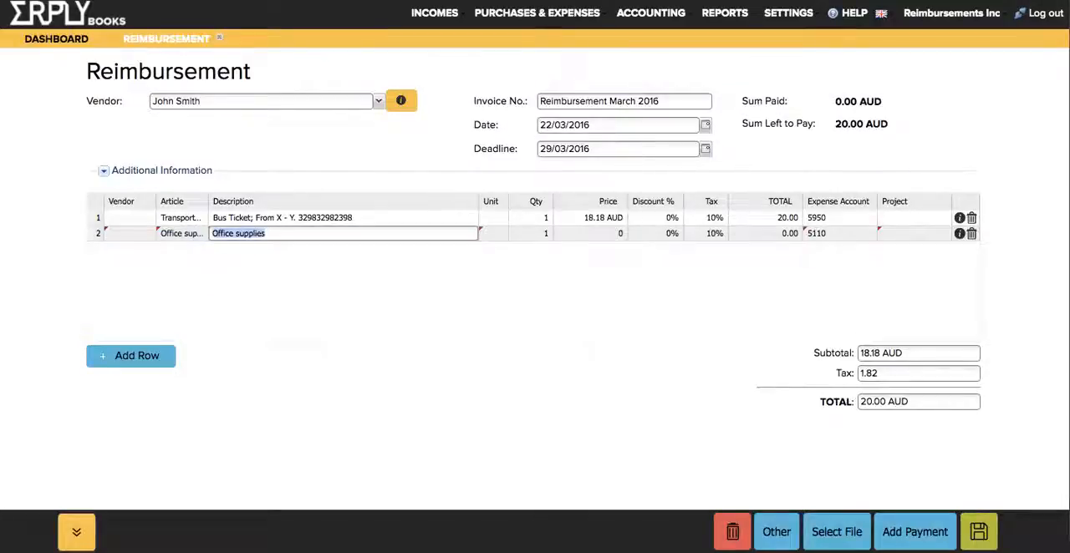
text(Pap)
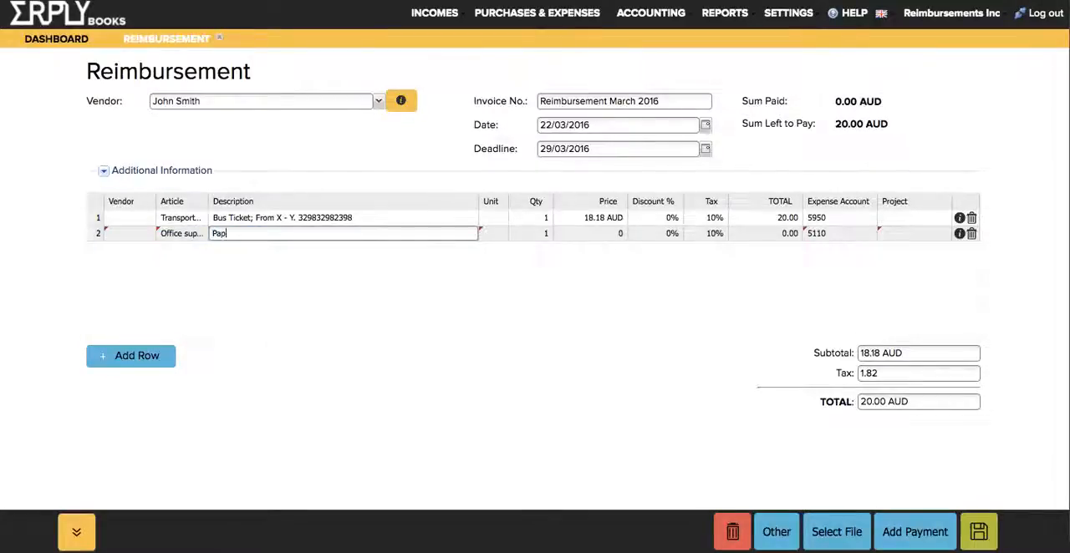
text(ers an)
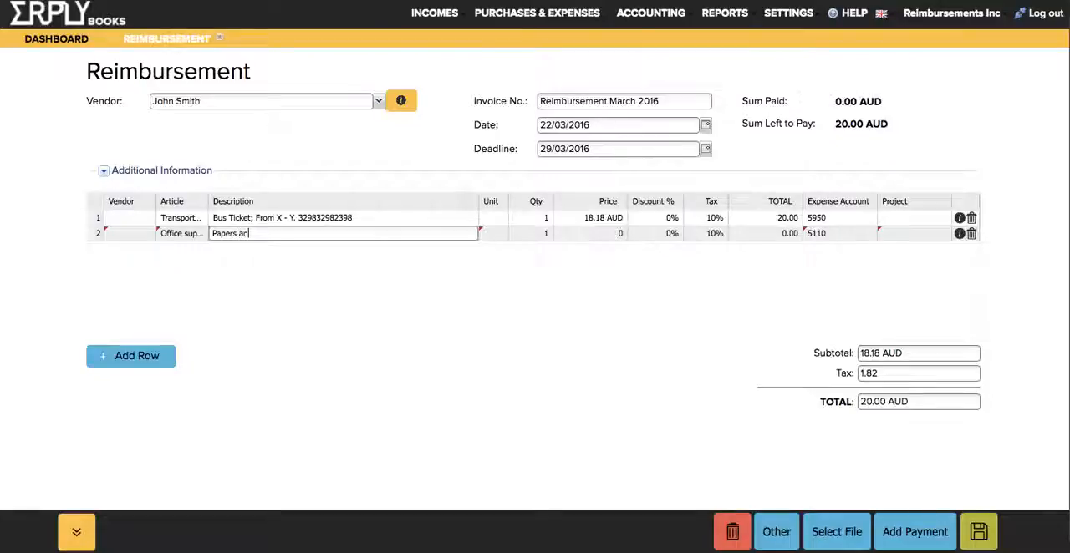
text(d Pencils)
- Set the office supplies row's price to 50 AUD and save the reimbursement without attaching a file
key(Tab)
key(Tab)
key(Tab)
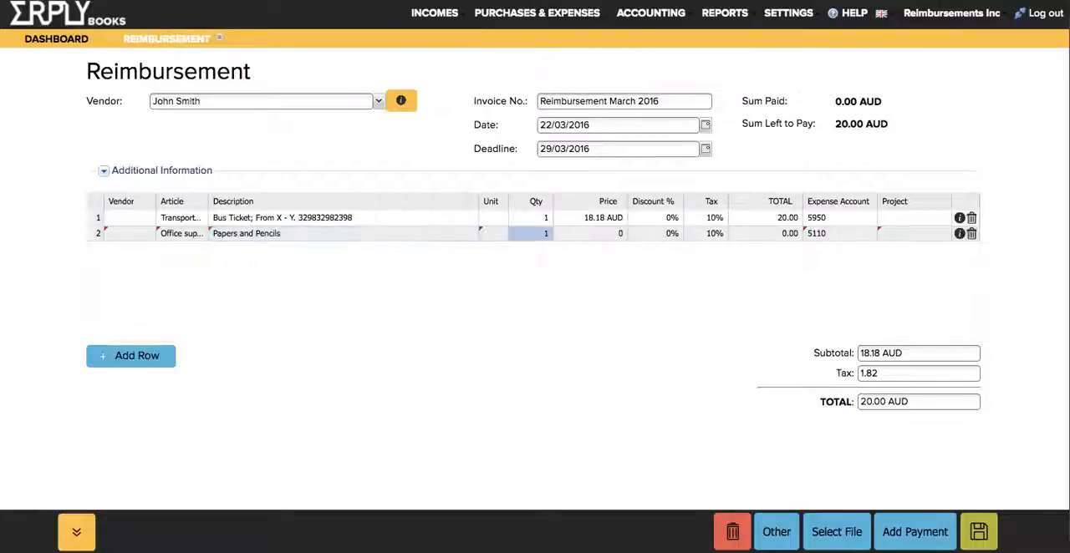
text(50)
key(Return)
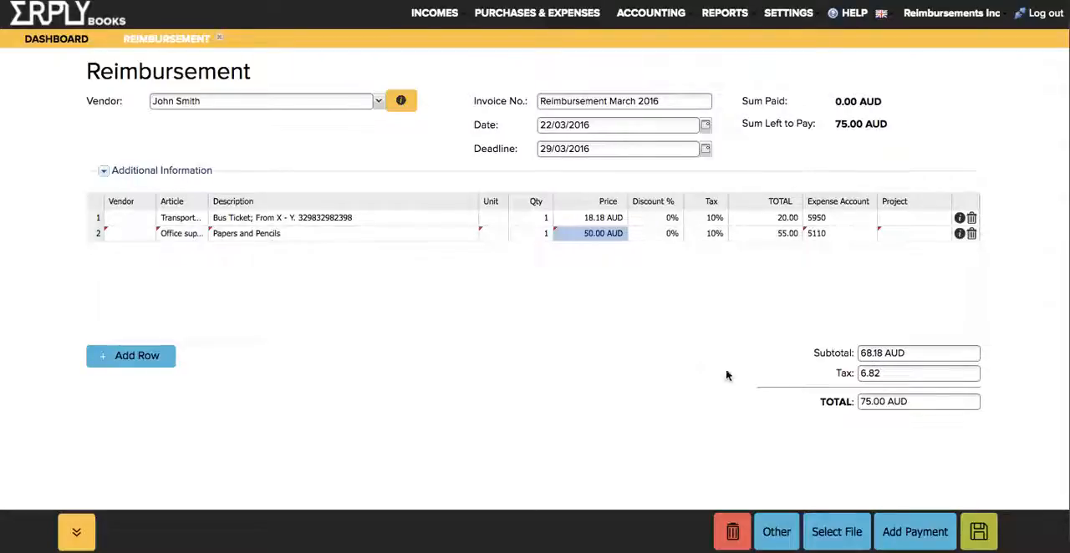
click(978, 532)
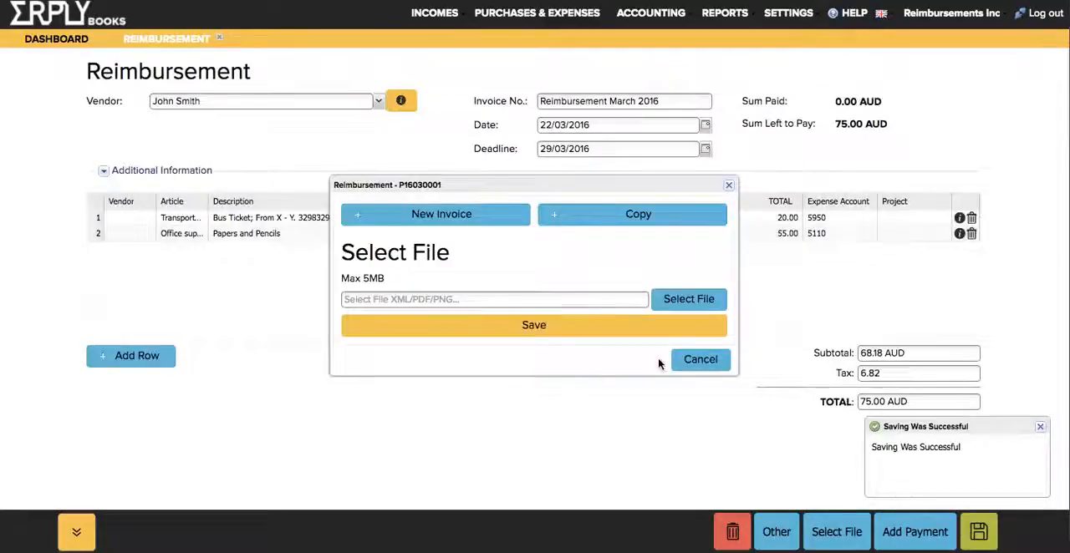
click(685, 362)
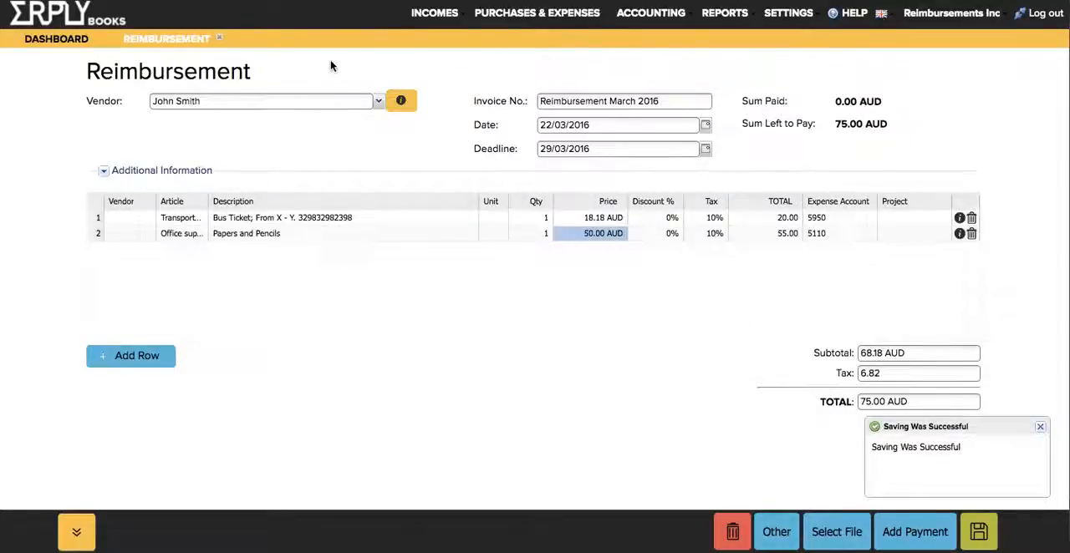
- Load the OFX file from the demo andmed folder into a bank import and select the Car Repair payment
click(56, 39)
click(578, 87)
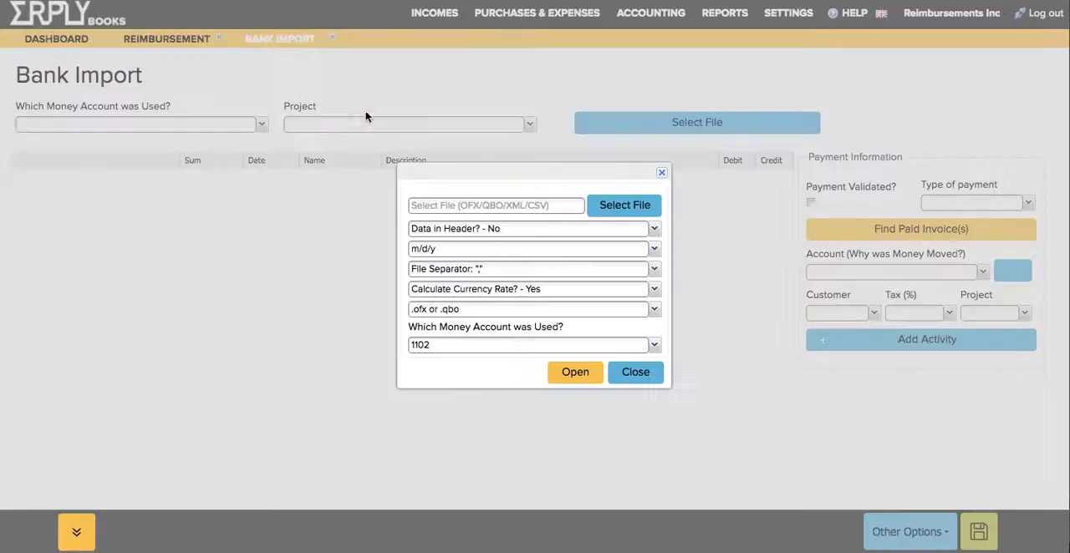
click(464, 214)
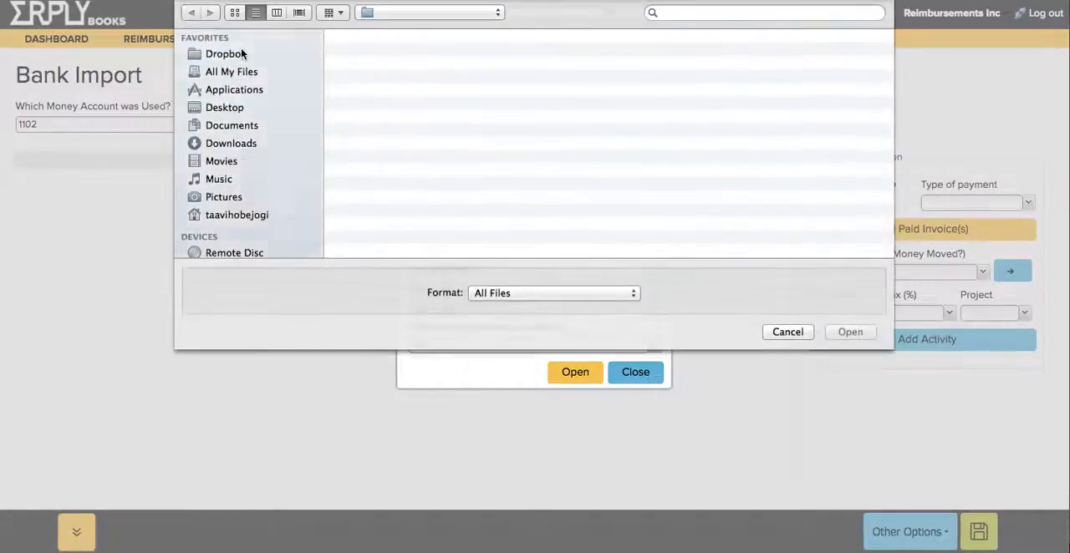
double_click(380, 175)
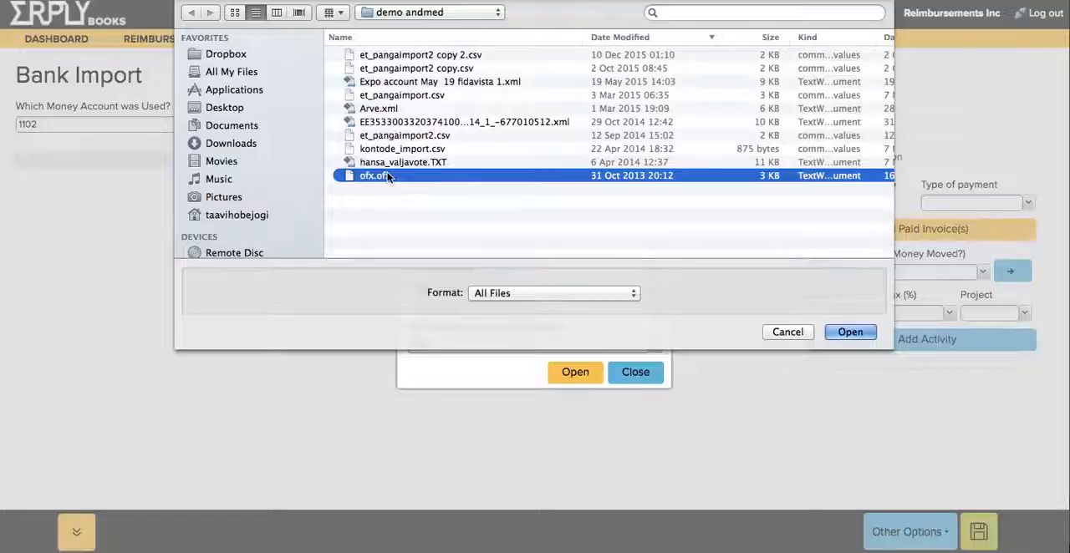
click(558, 377)
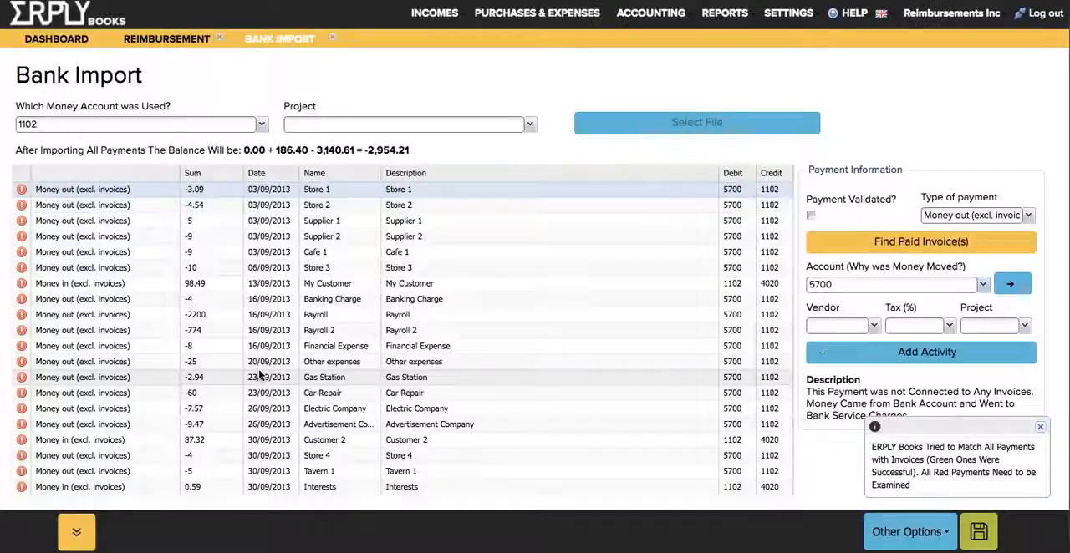
click(211, 395)
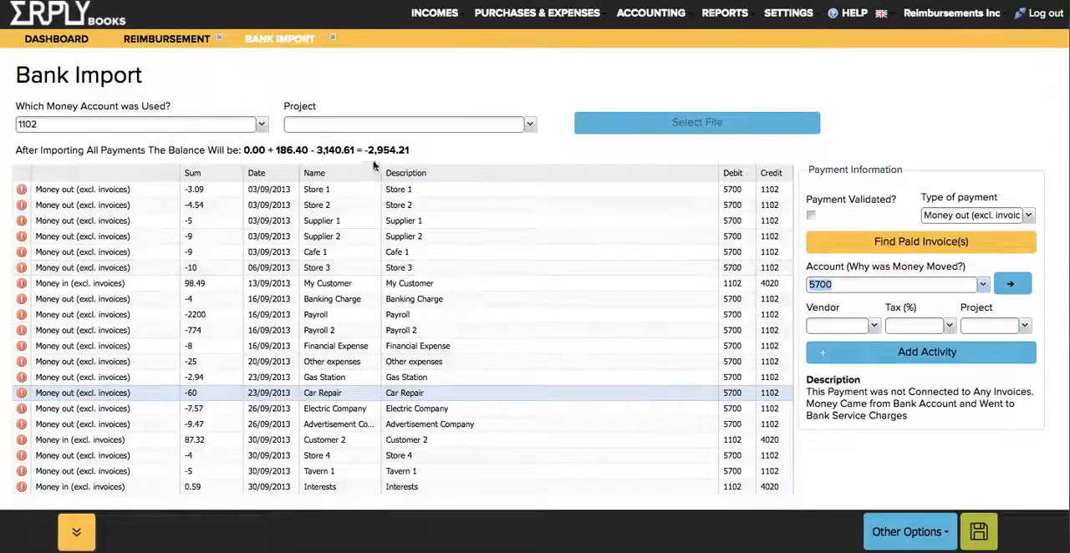
- Set the office supplies row's total to 60 AUD in the reimbursement and save it without attaching a file
click(197, 40)
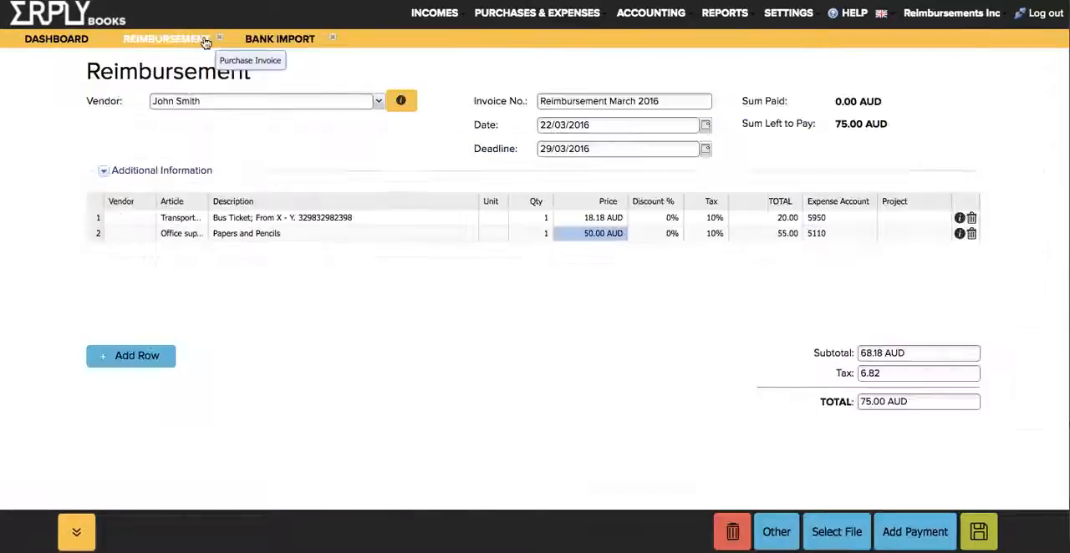
click(791, 241)
text(60)
key(Return)
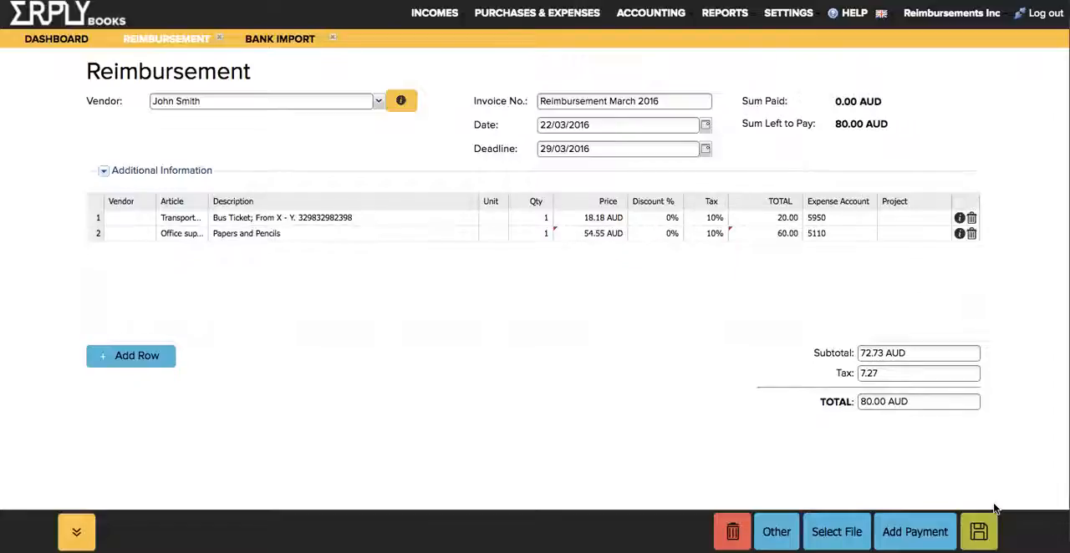
click(982, 532)
click(698, 361)
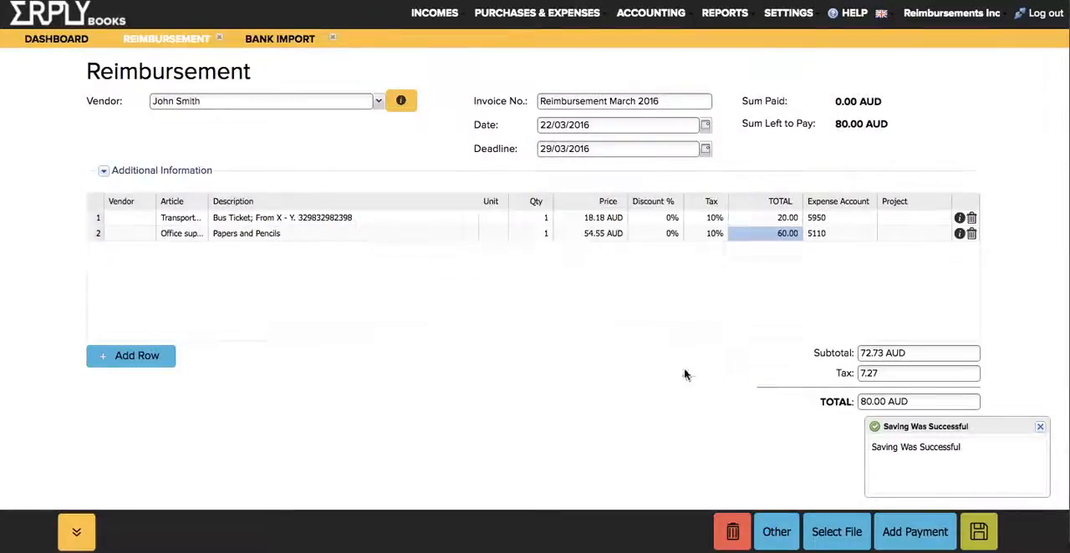
- Link the Car Repair bank payment with the unpaid reimbursement, accepting the differing sums, and save the bank import
click(259, 40)
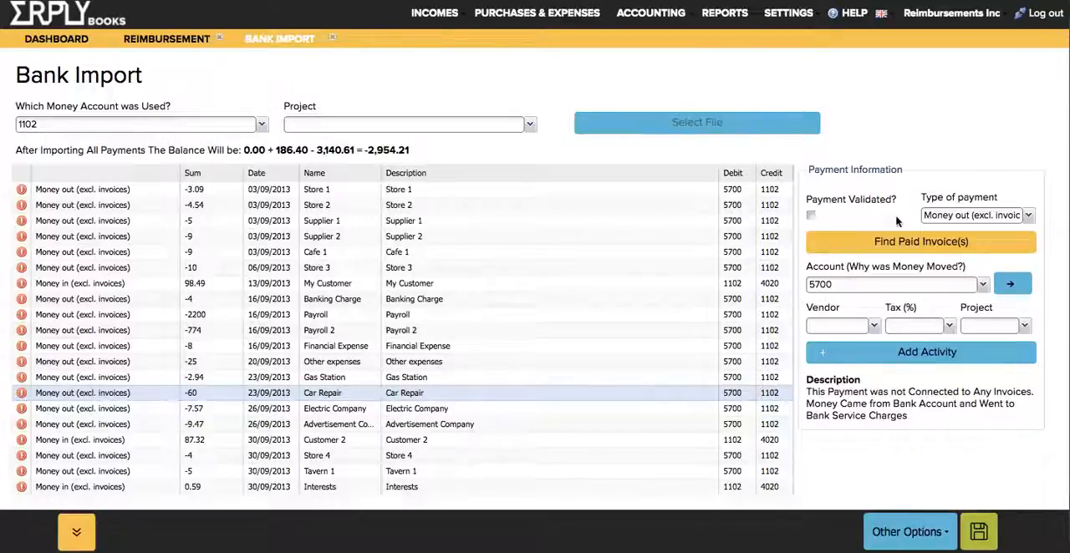
click(867, 243)
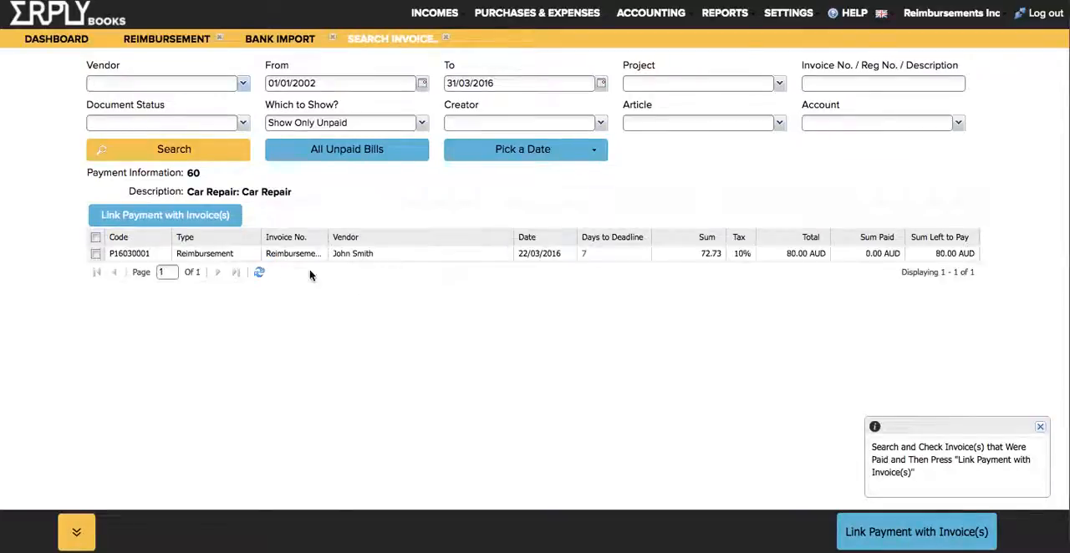
click(239, 255)
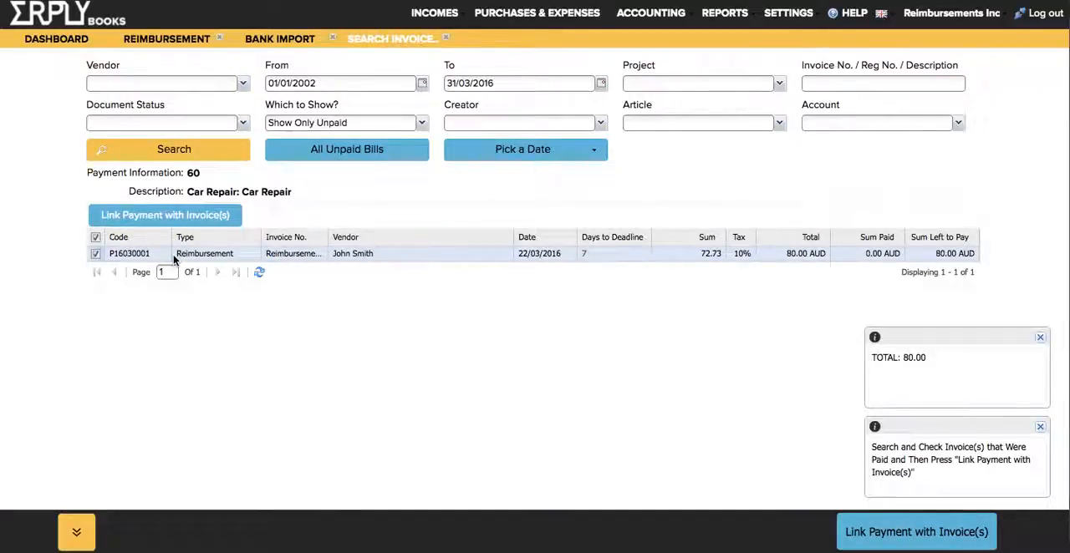
click(223, 216)
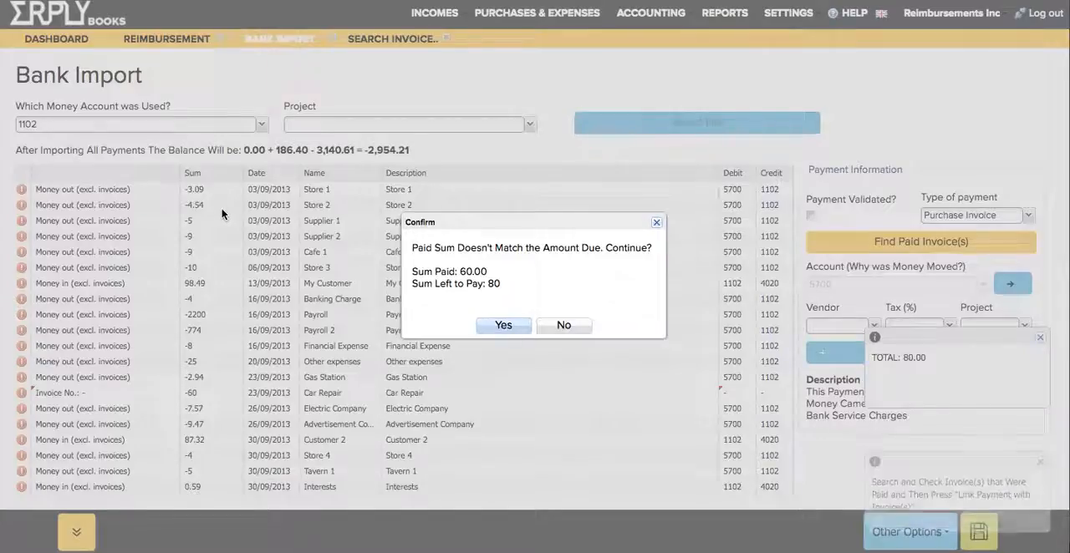
click(501, 331)
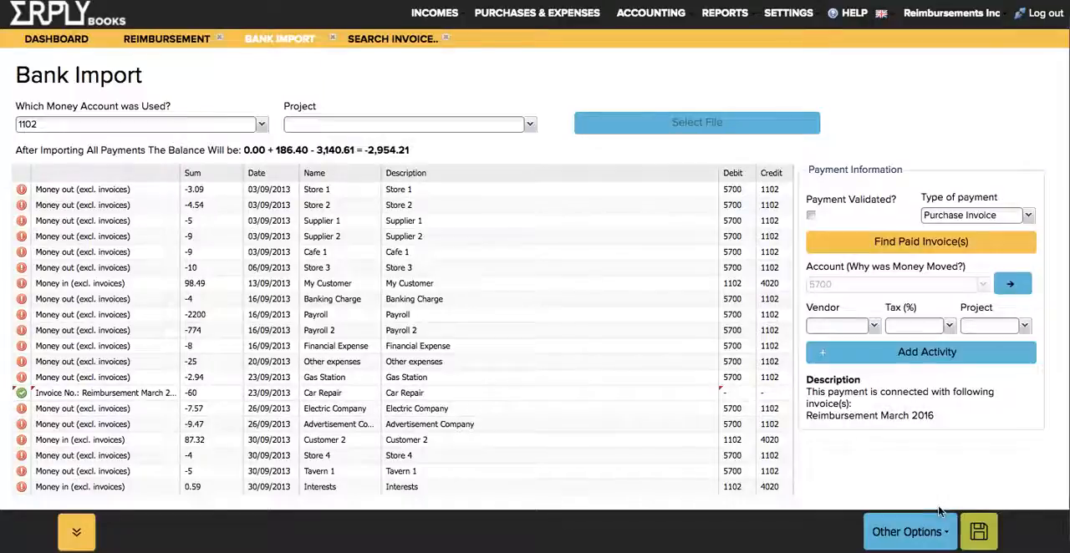
click(979, 532)
click(501, 304)
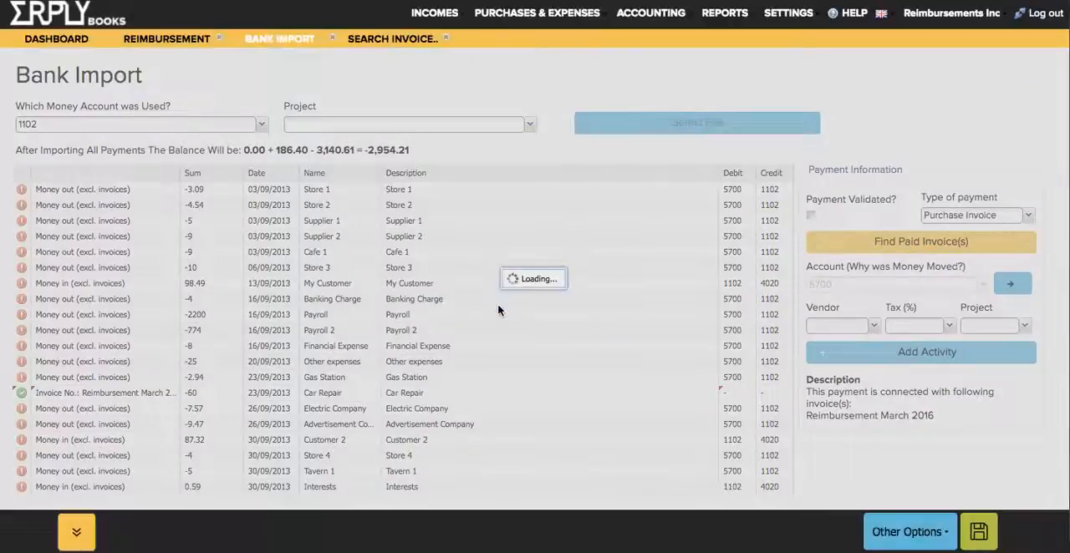
- Show the open payables and select the employee's partly paid reimbursement
mouse_move(525, 16)
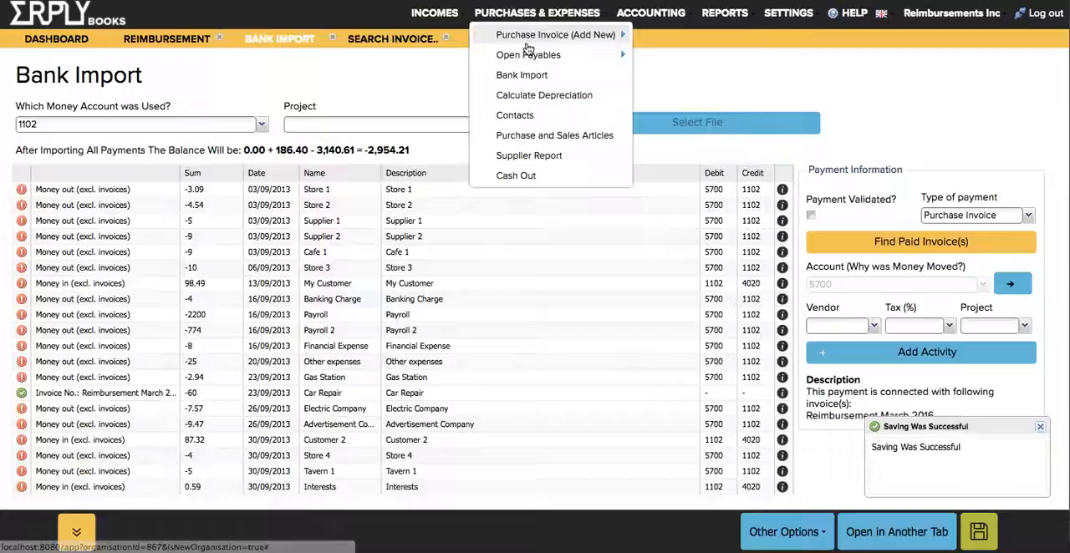
mouse_move(528, 58)
click(526, 59)
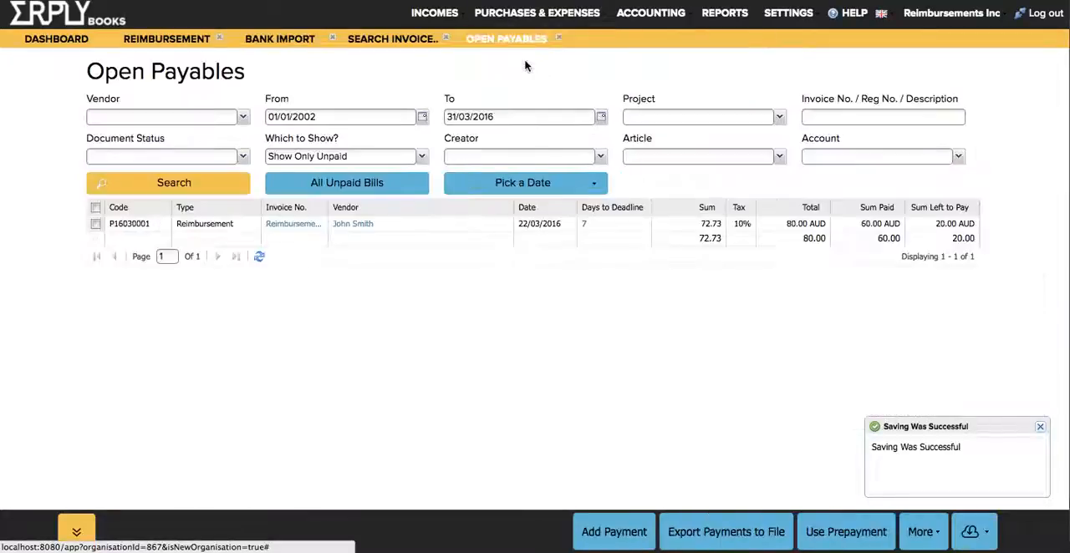
click(541, 224)
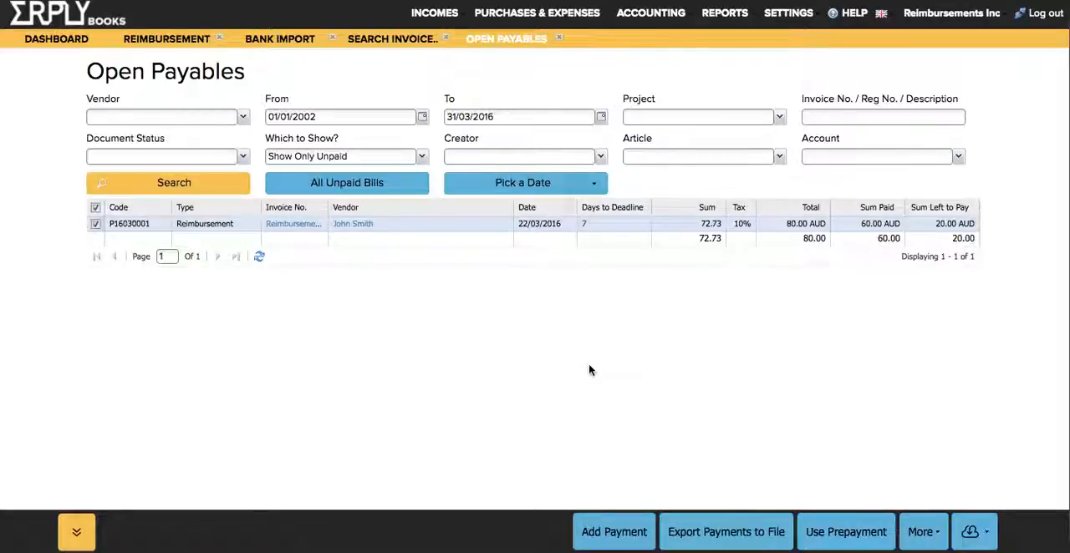
- Start a new reimbursement, collapse its additional information, and choose the same employee
click(533, 22)
mouse_move(585, 34)
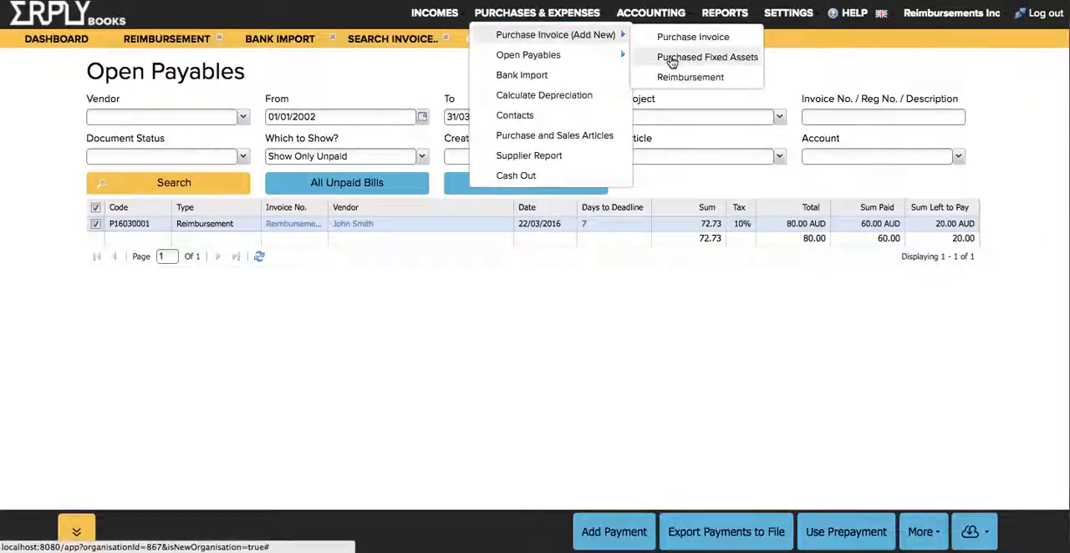
click(669, 77)
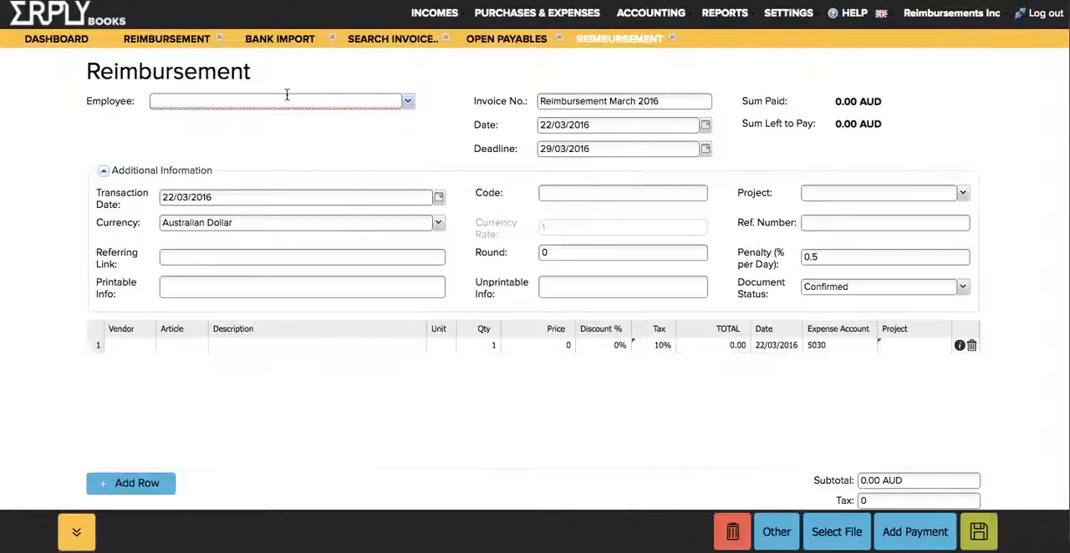
click(104, 170)
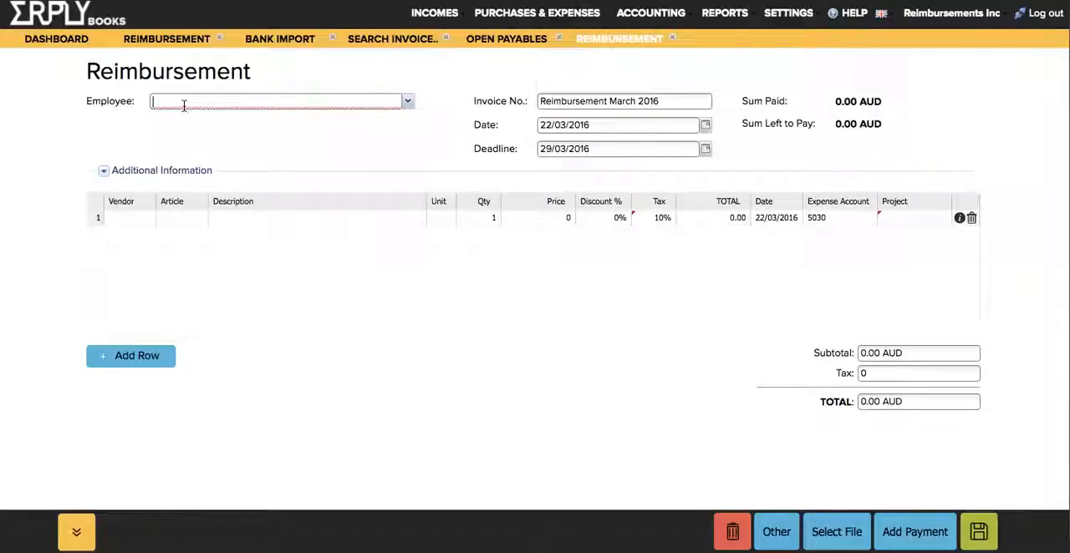
click(183, 105)
click(177, 139)
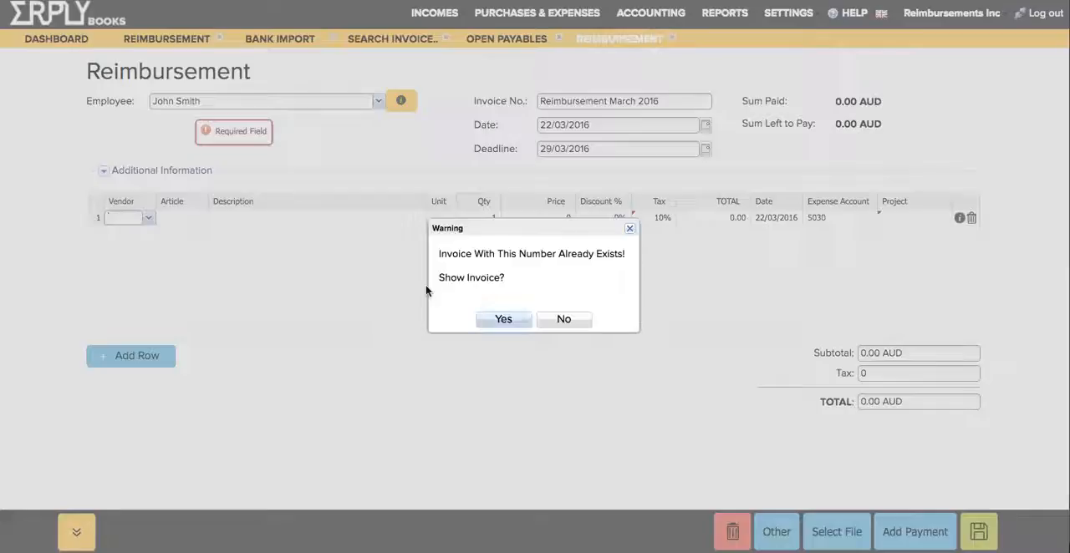
- Show the existing invoice with the same number and open the reimbursement as a PDF
click(502, 320)
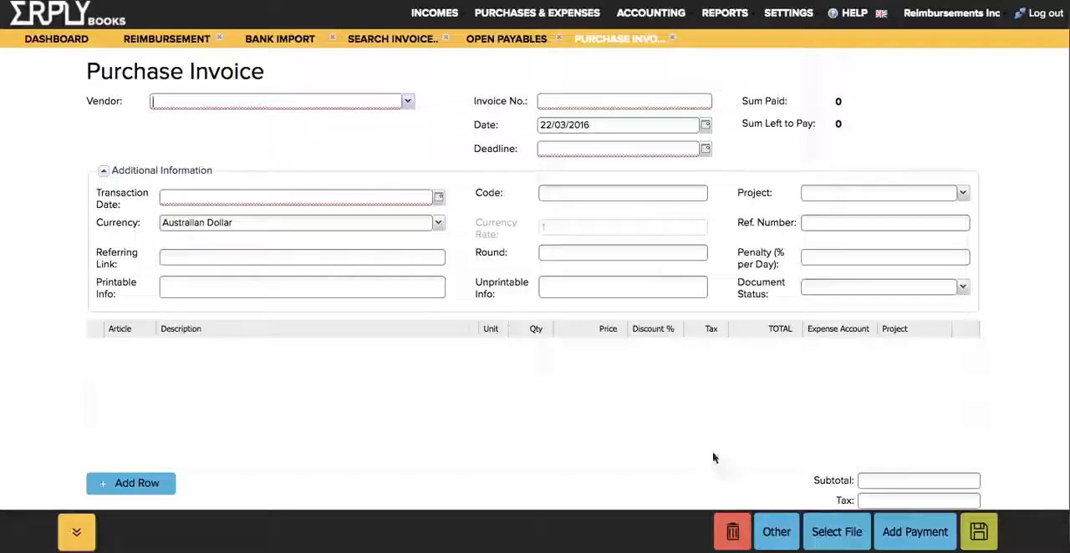
click(777, 532)
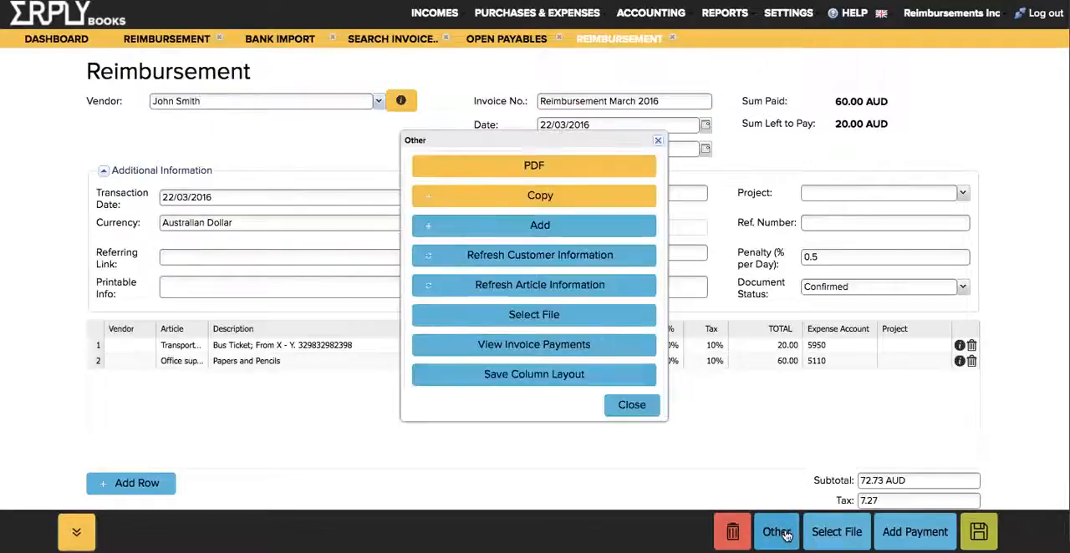
click(474, 167)
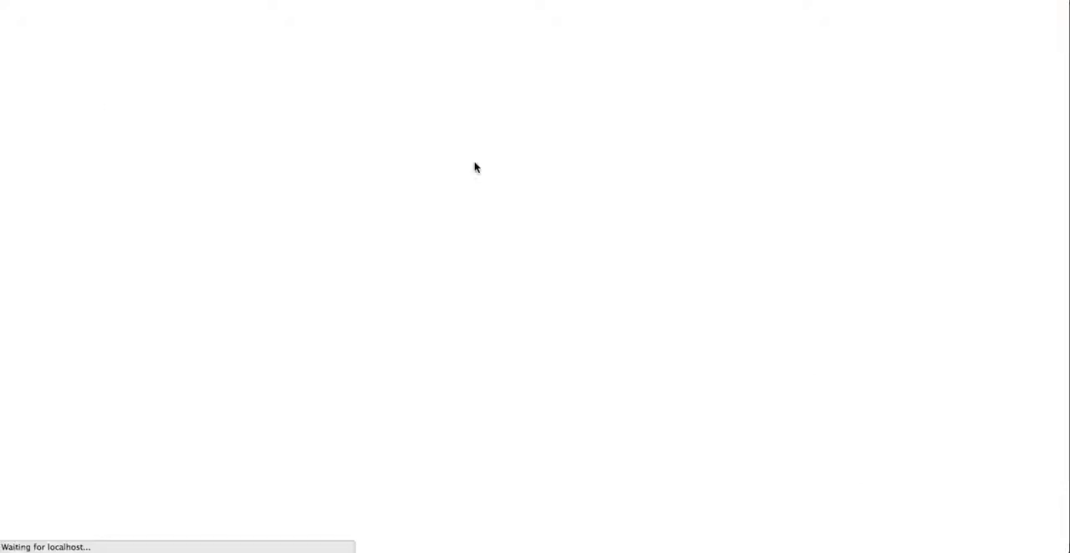